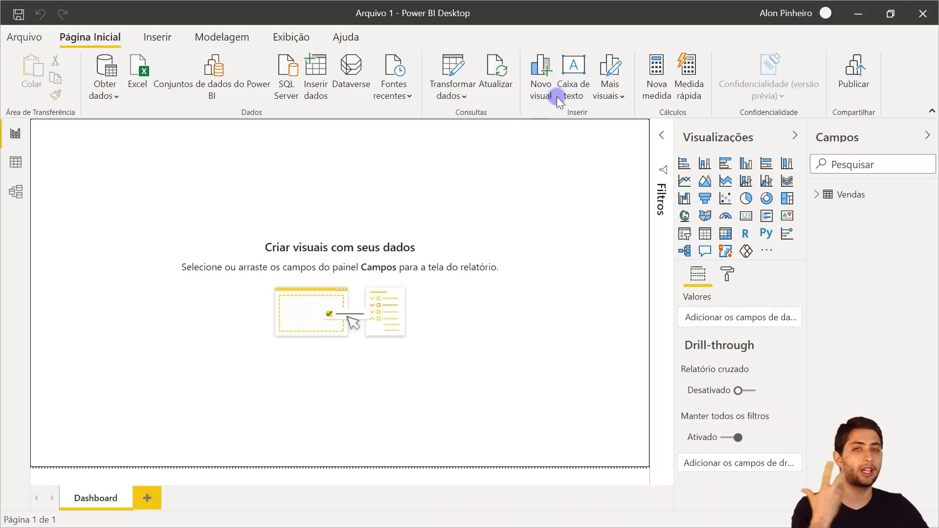
Expand the Vendas table's fields and add an enlarged, empty stacked bar chart to the Dashboard page.
left_click(818, 195)
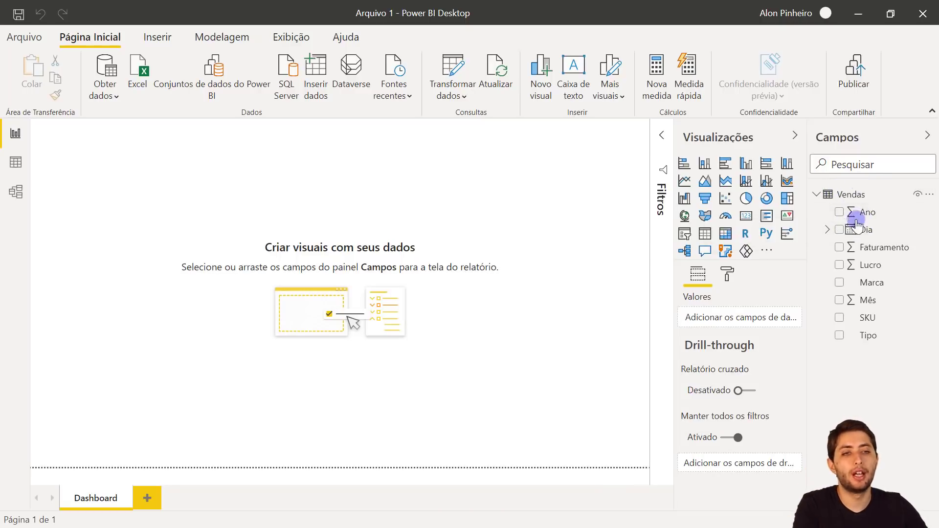
left_click(870, 264)
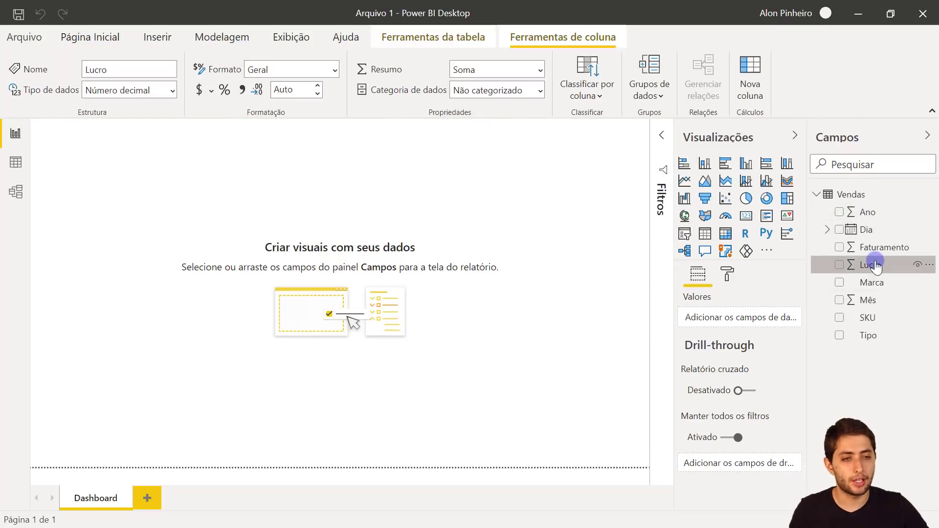
left_click(886, 335)
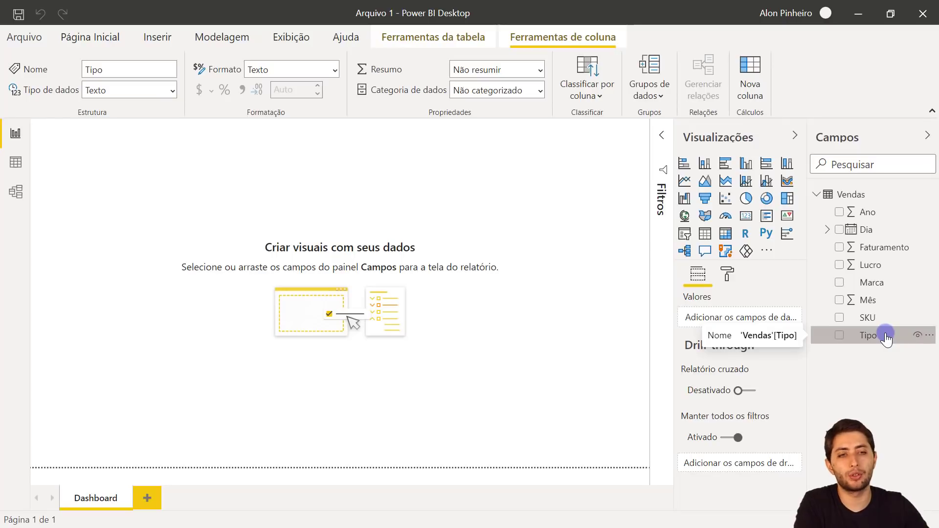
left_click(627, 257)
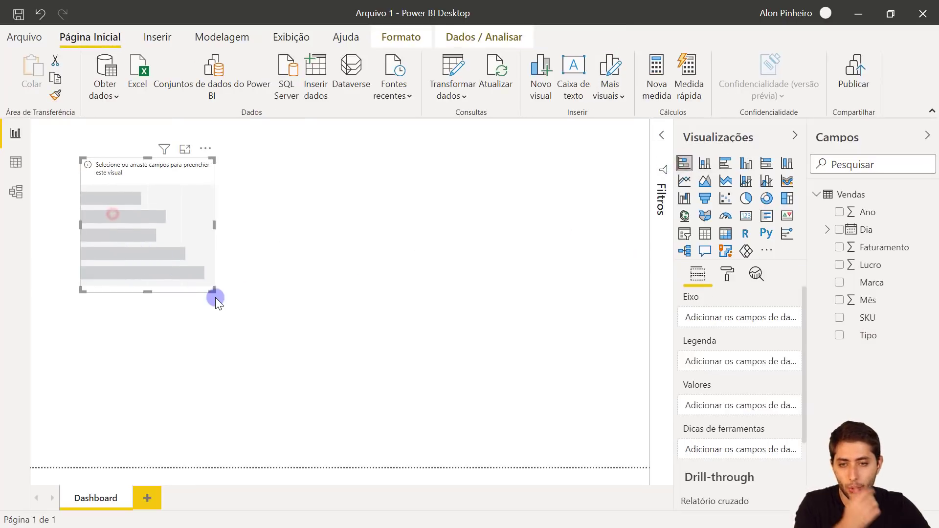
left_click_drag(213, 295, 269, 413)
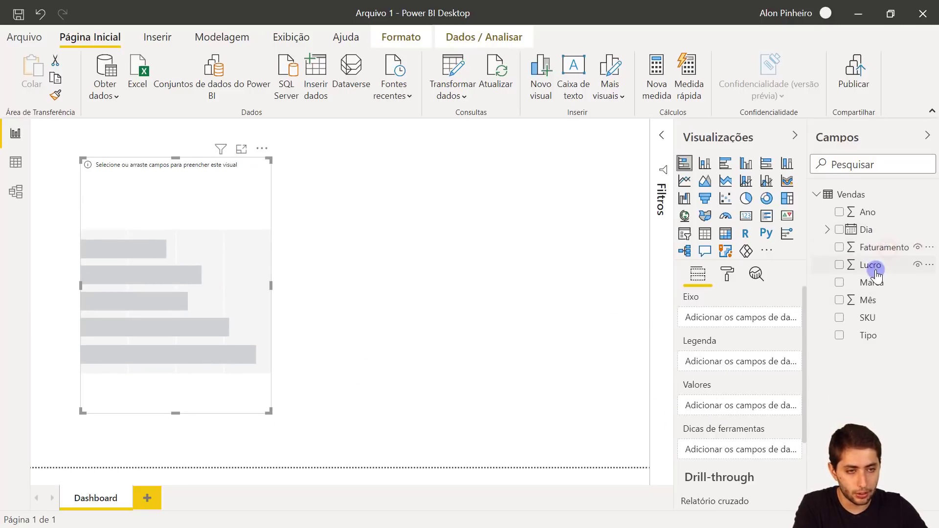
Fill the bar chart with Lucro as values and Tipo as axis, and enlarge the chart further.
left_click_drag(874, 272, 714, 406)
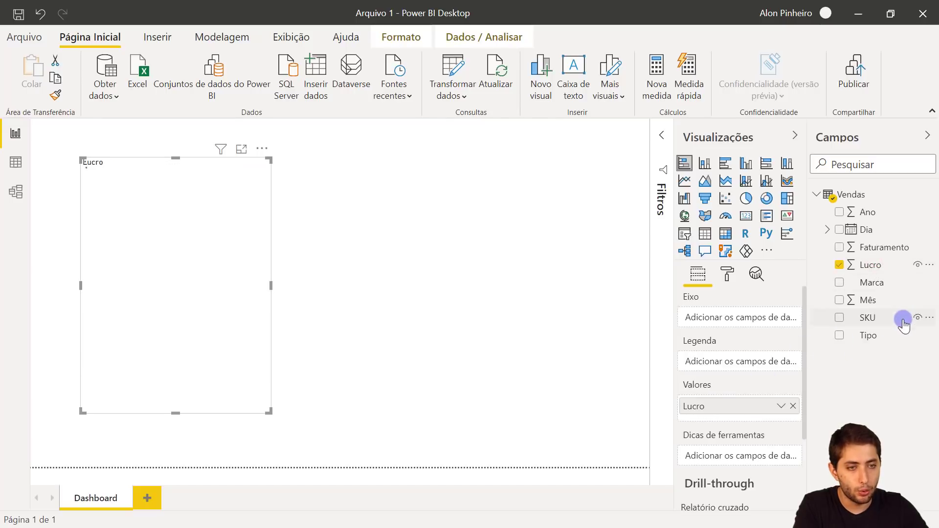
left_click_drag(887, 335, 733, 323)
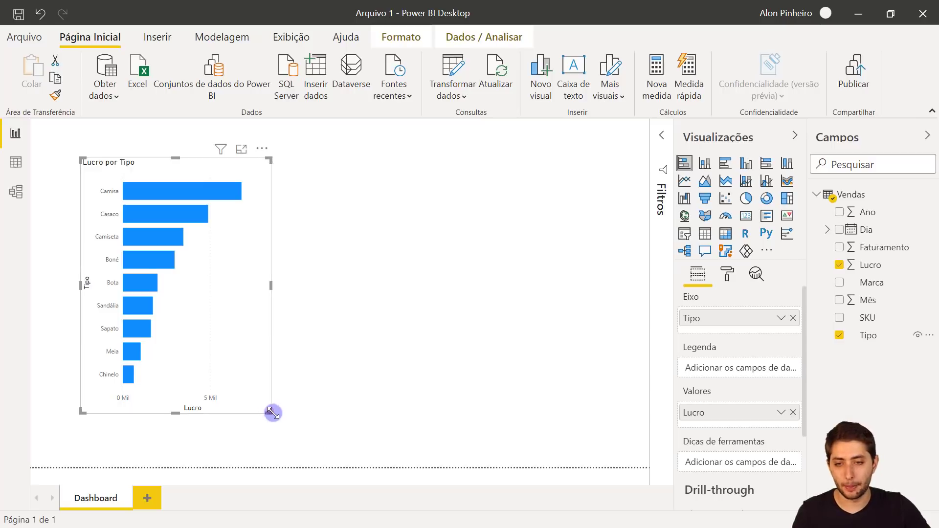
left_click_drag(272, 413, 364, 442)
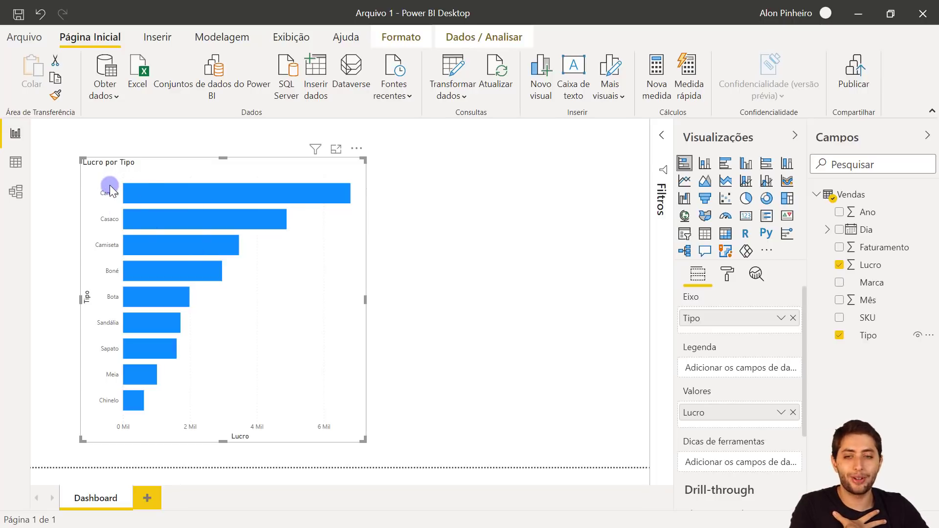
Examine the theme colors offered for the bar chart's default data color.
mouse_move(139, 189)
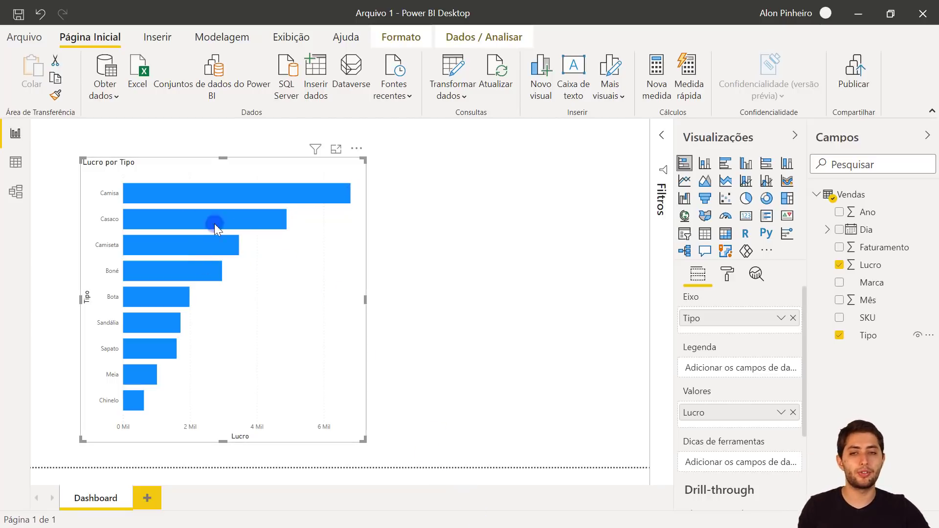
left_click(728, 274)
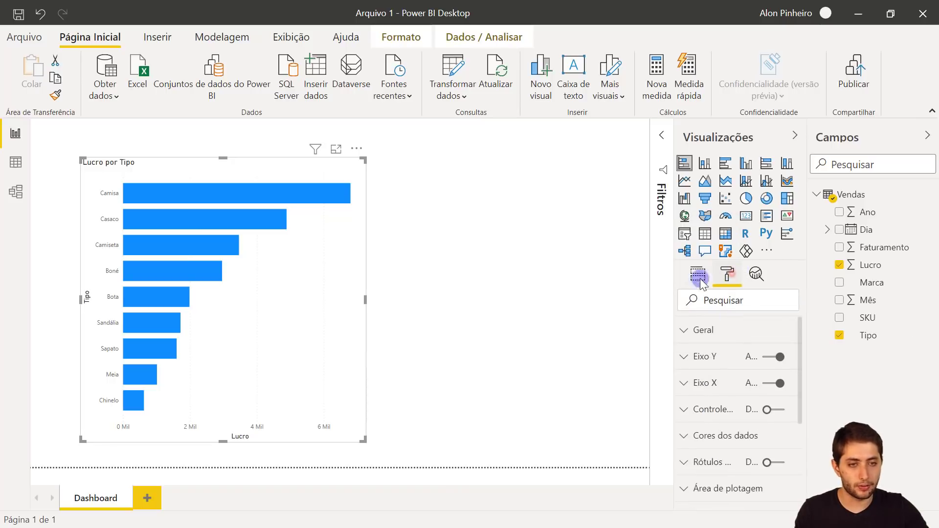
left_click(730, 436)
scroll(734, 416, "down", 2)
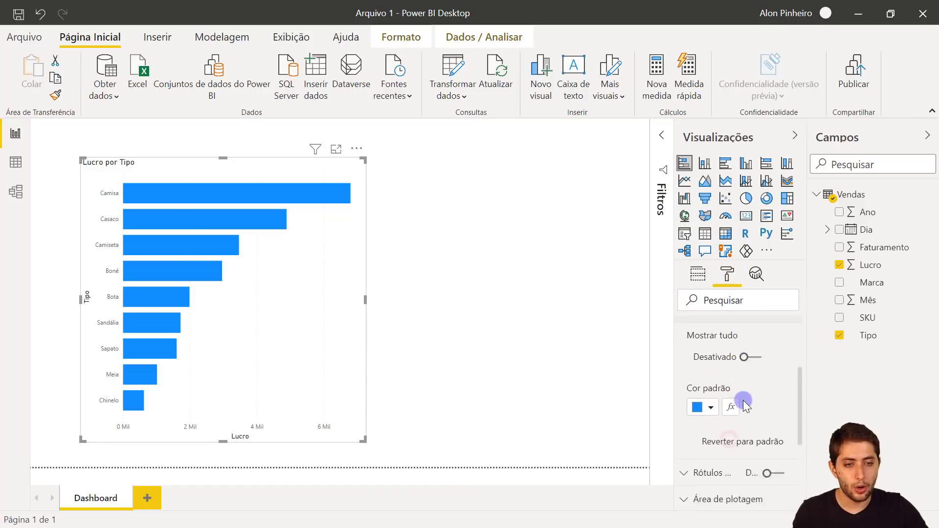
left_click(709, 389)
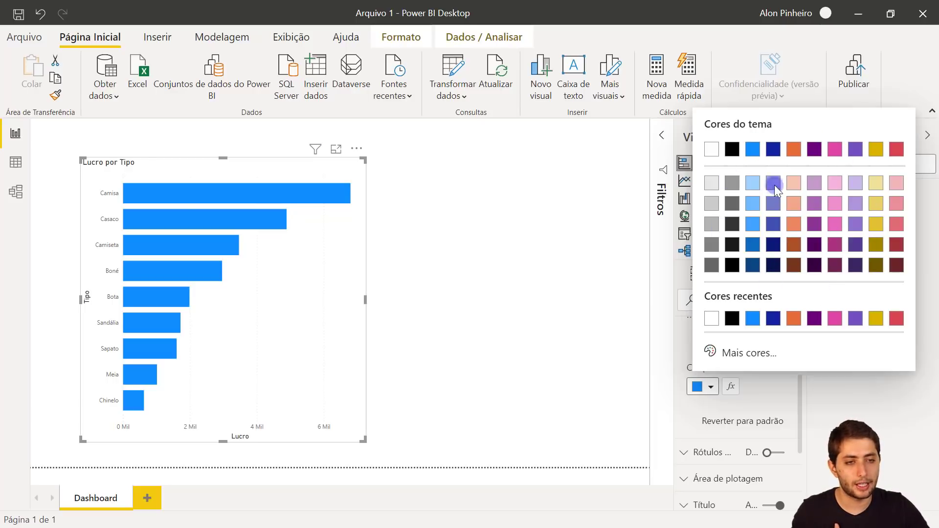
left_click(856, 402)
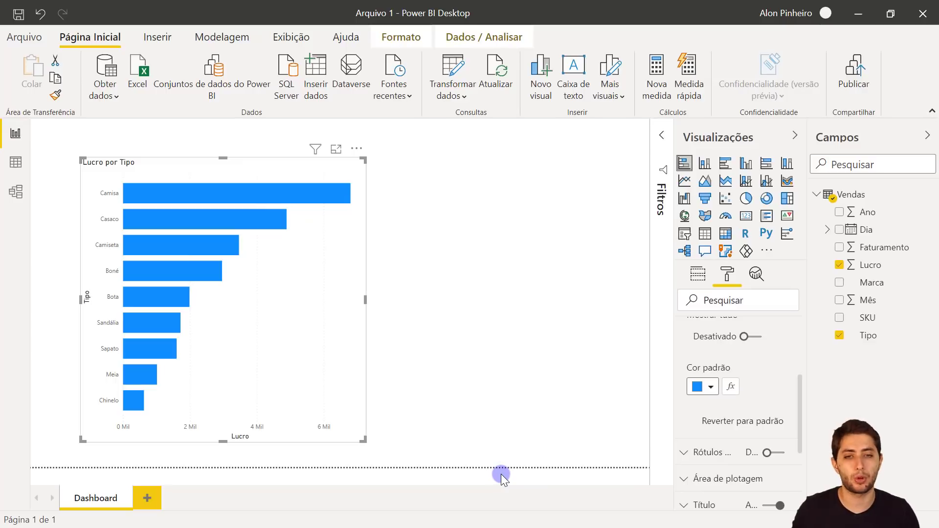
Switch to the browser and look through the users' latest favorite colors on color-hex.com.
key("alt+Tab")
key("alt+Tab")
key("alt+Tab")
key("alt+Tab")
key("alt+Tab")
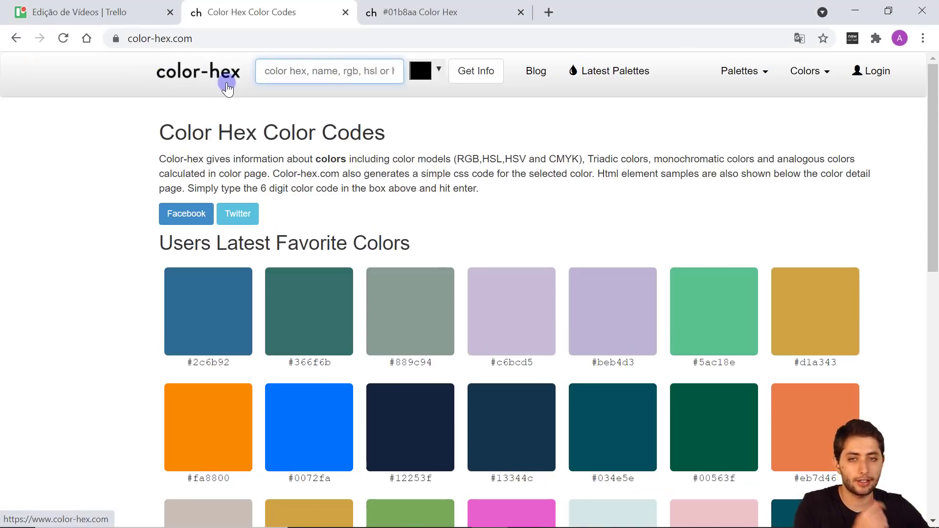
scroll(240, 233, "down", 10)
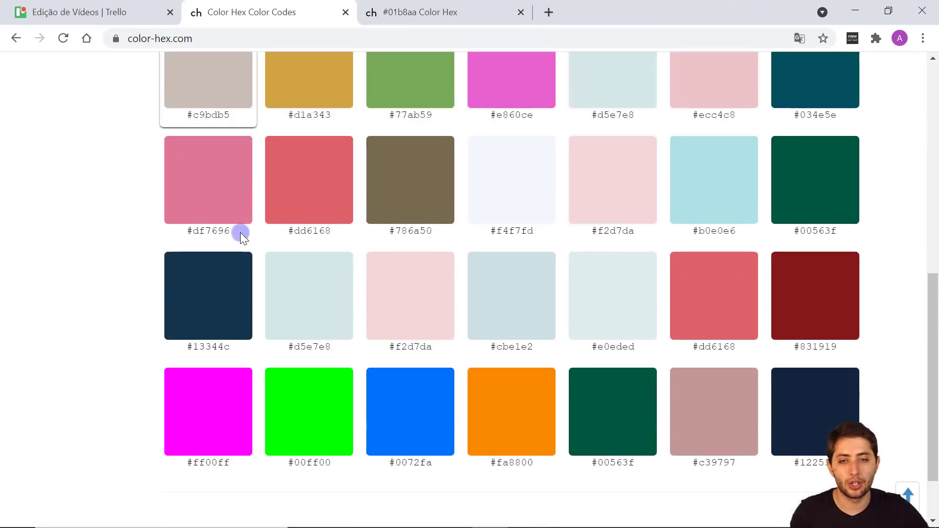
scroll(240, 233, "up", 10)
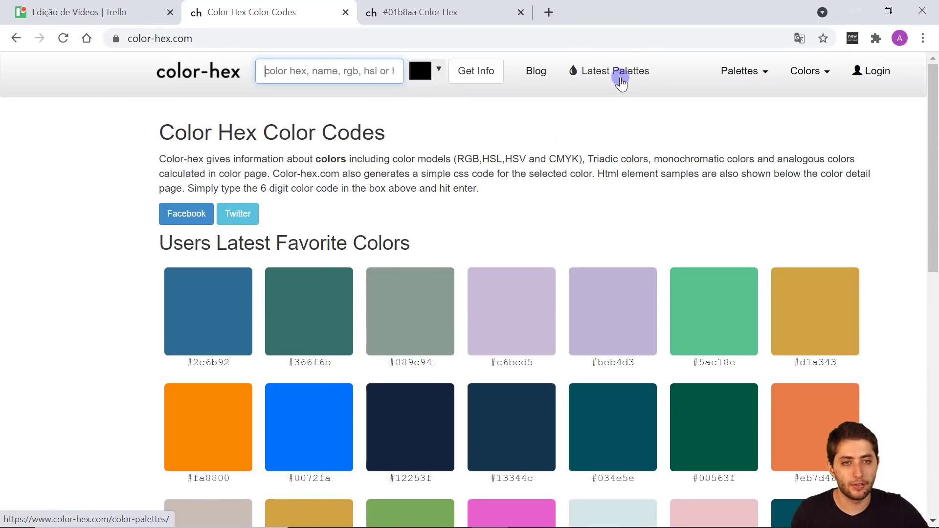
Open the popular color palettes on color-hex.com and browse through them.
left_click(740, 71)
left_click(738, 106)
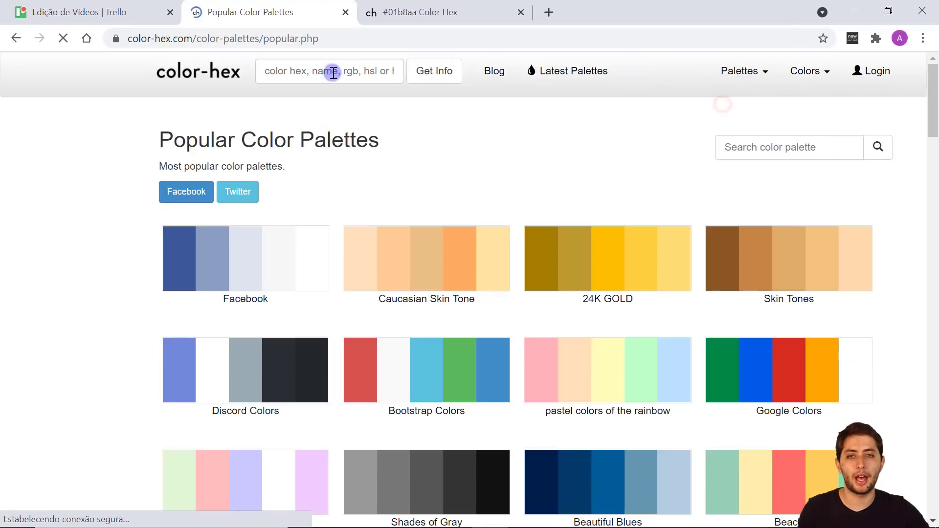
left_click(317, 71)
scroll(521, 185, "down", 5)
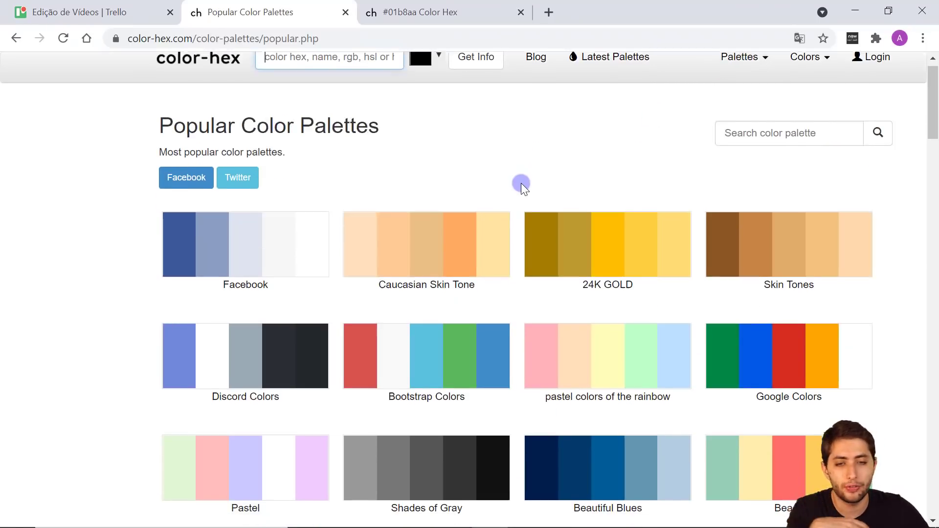
scroll(523, 186, "down", 10)
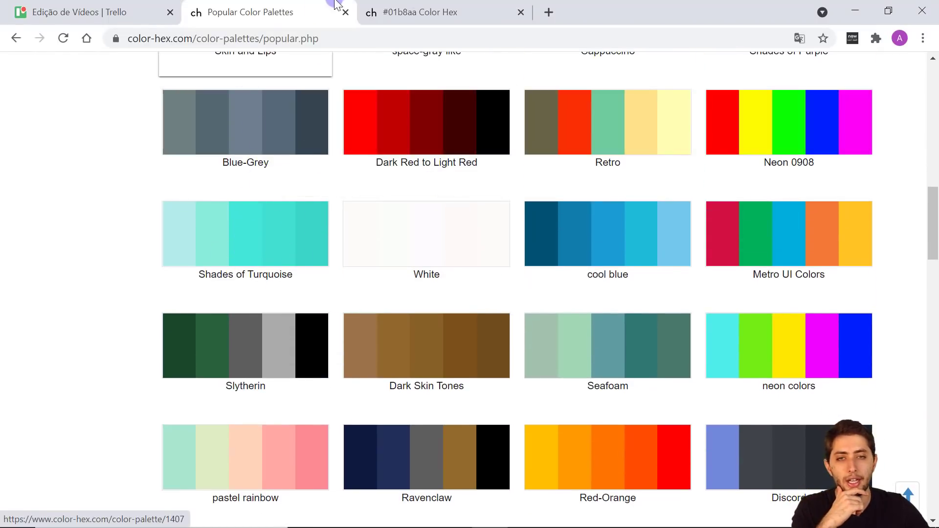
Compare the popular palettes page with the already open #01b8aa color page, ending on the color page.
left_click(452, 6)
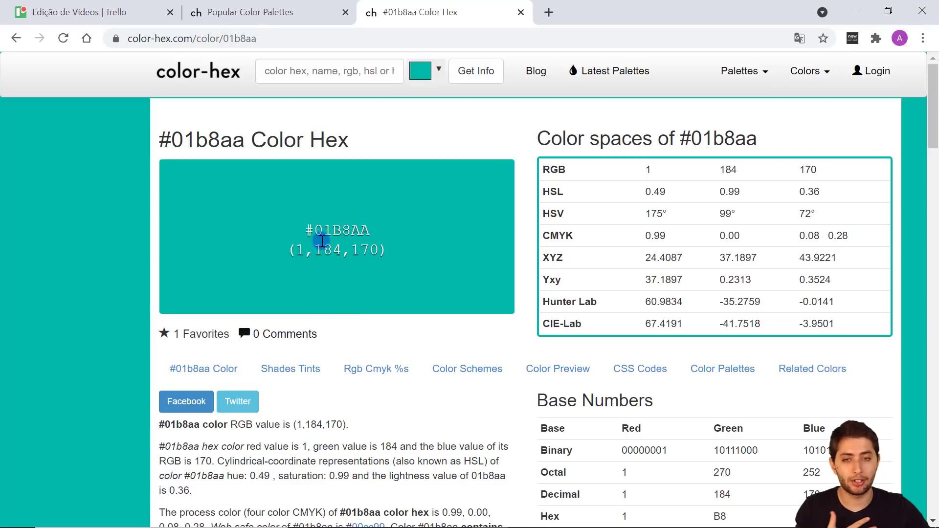
left_click(308, 15)
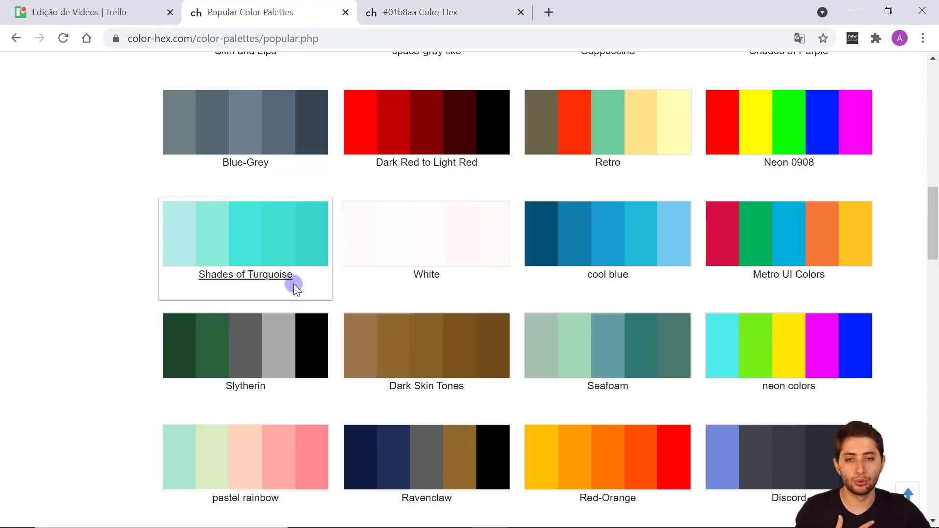
left_click(391, 9)
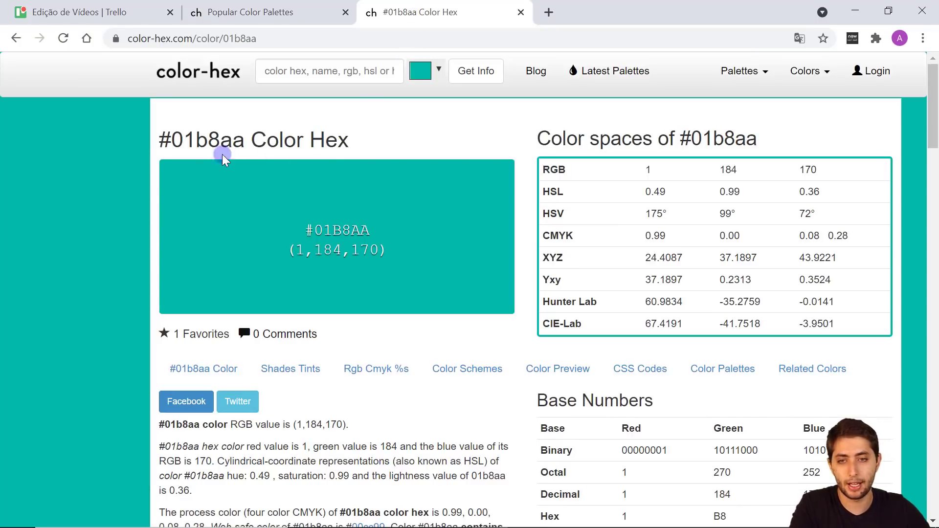
left_click(331, 10)
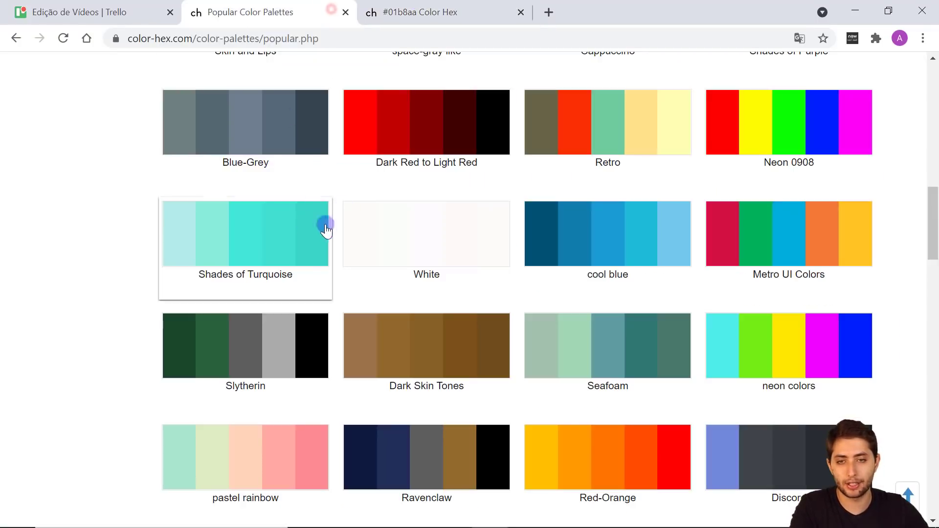
left_click(420, 9)
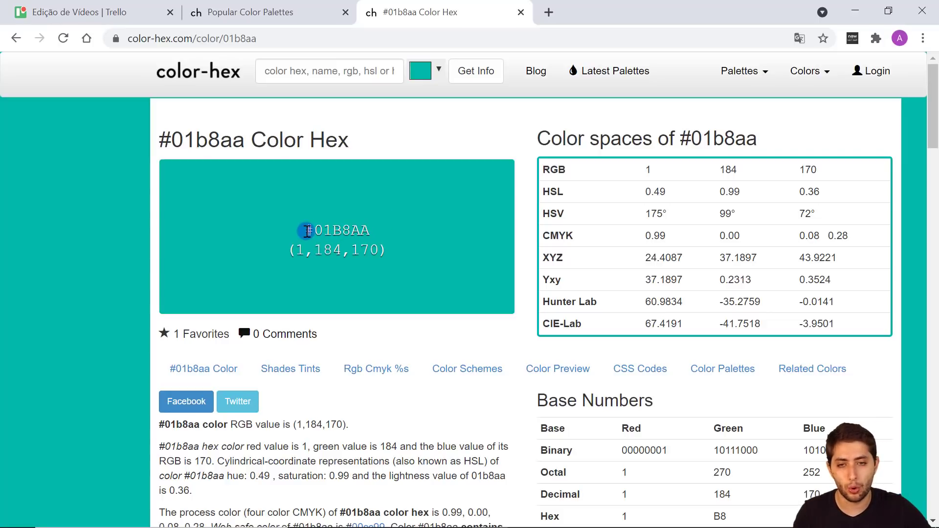
Examine the hex code and the RGB value shown in the #01b8aa color swatch.
left_click_drag(304, 229, 368, 222)
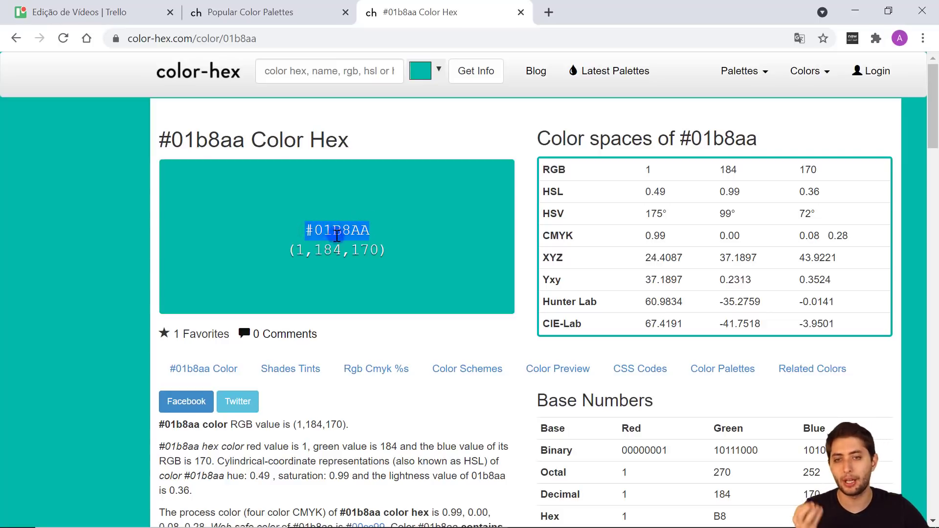
left_click(308, 233)
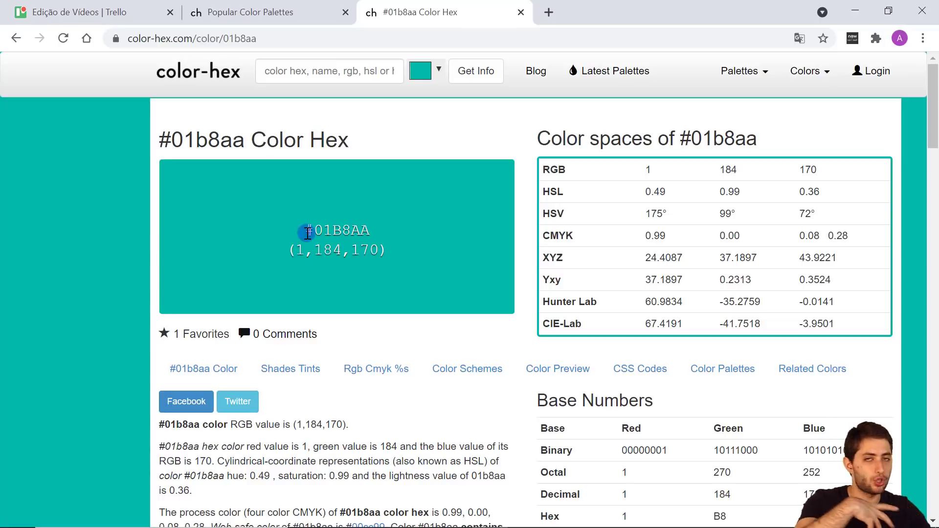
left_click_drag(287, 251, 374, 243)
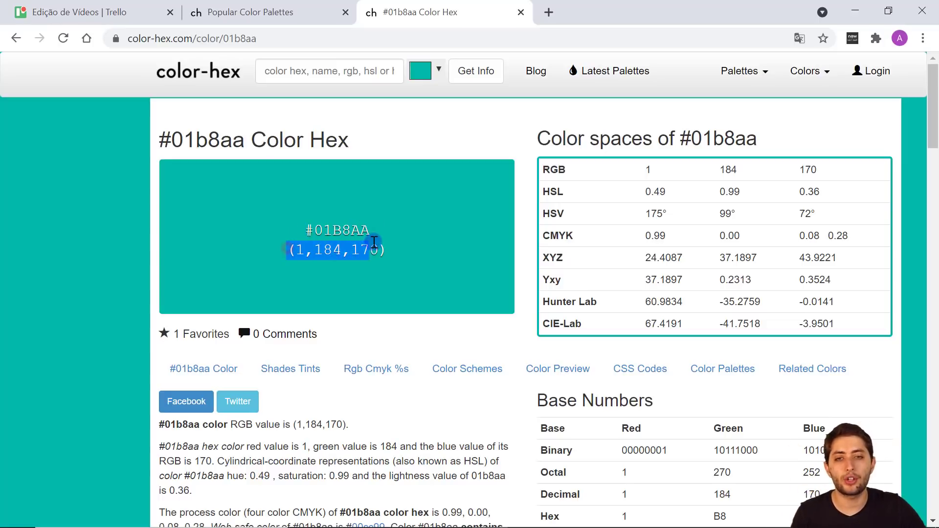
left_click(353, 258)
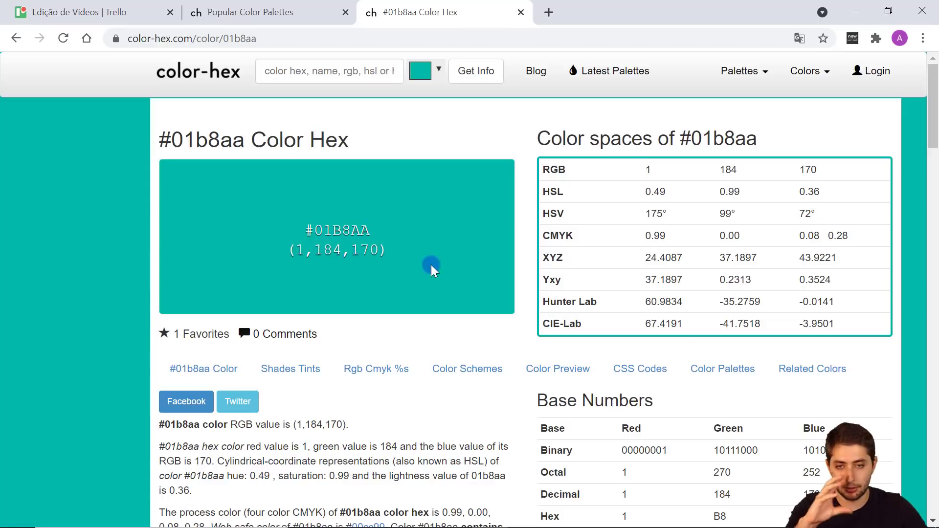
Copy the hex code #01B8AA from the color swatch and inspect its RGB value.
left_click_drag(303, 230, 369, 229)
key("ctrl+c")
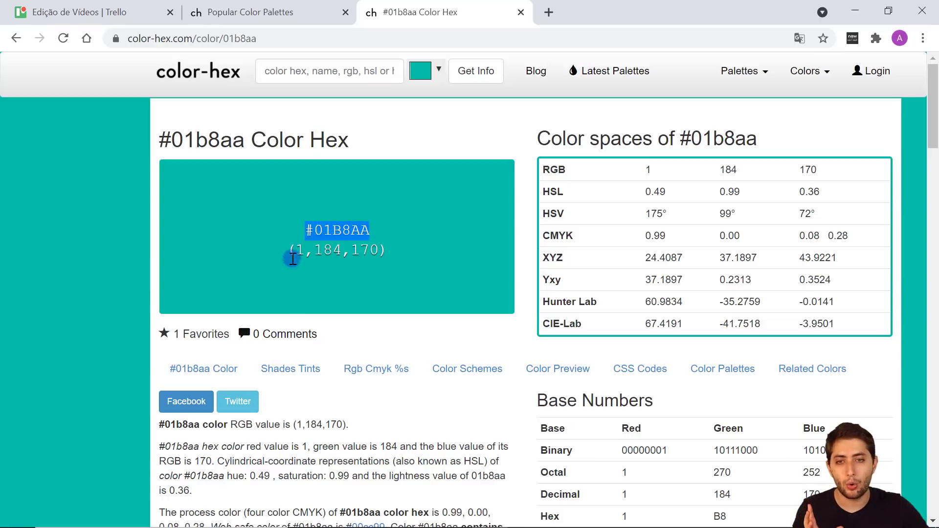
left_click_drag(295, 250, 380, 253)
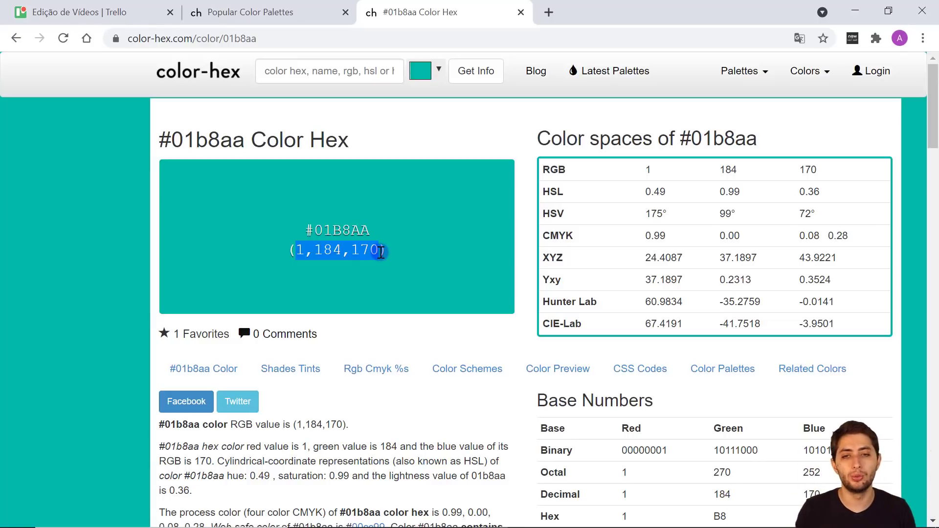
left_click(447, 199)
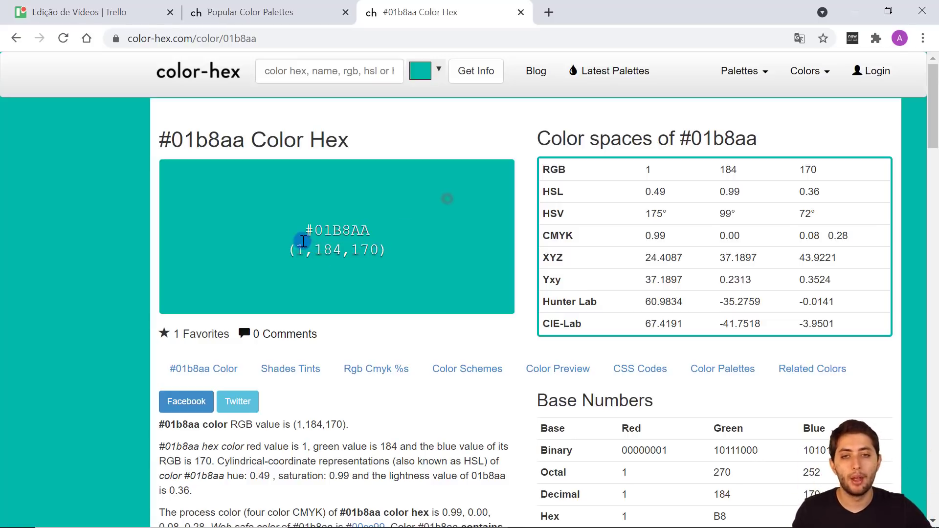
left_click_drag(308, 231, 336, 222)
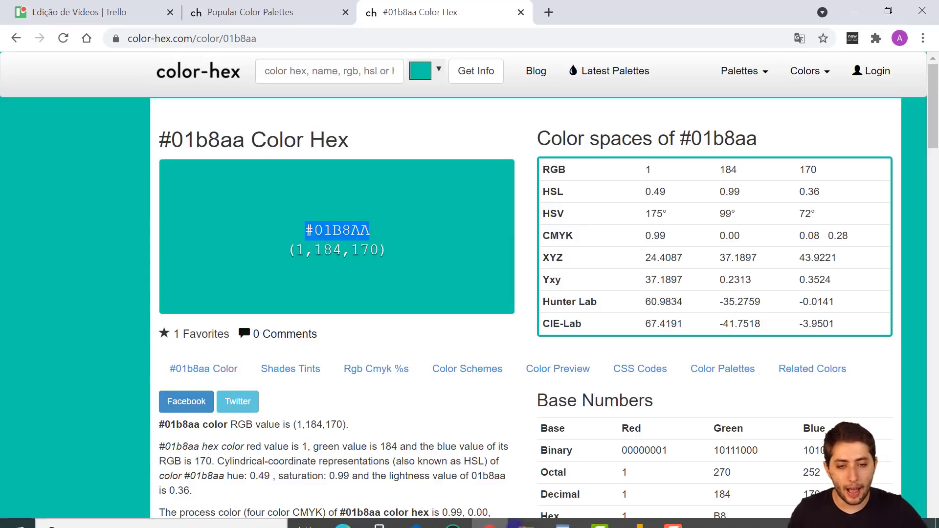
Switch to Power BI Desktop, open the custom color picker for the Lucro por Tipo bars, and examine its hex and RGB fields.
left_click(635, 517)
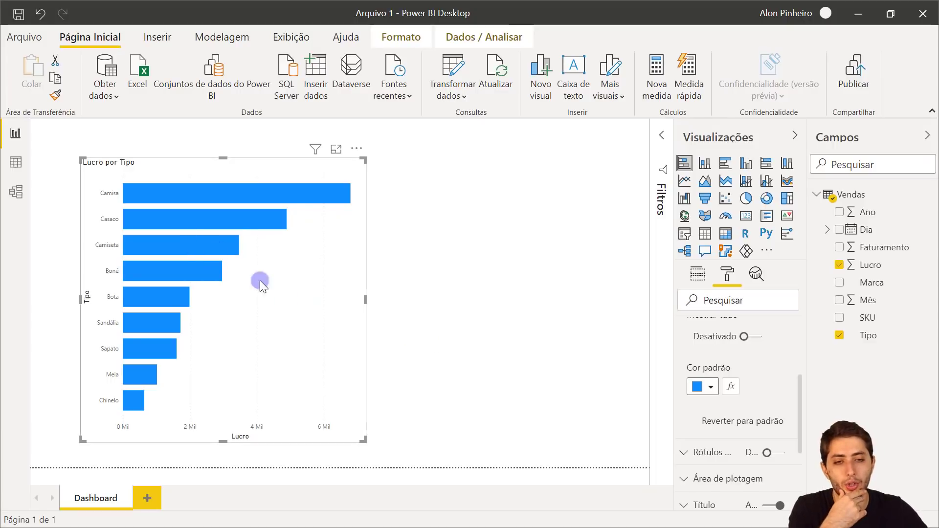
scroll(721, 392, "up", 3)
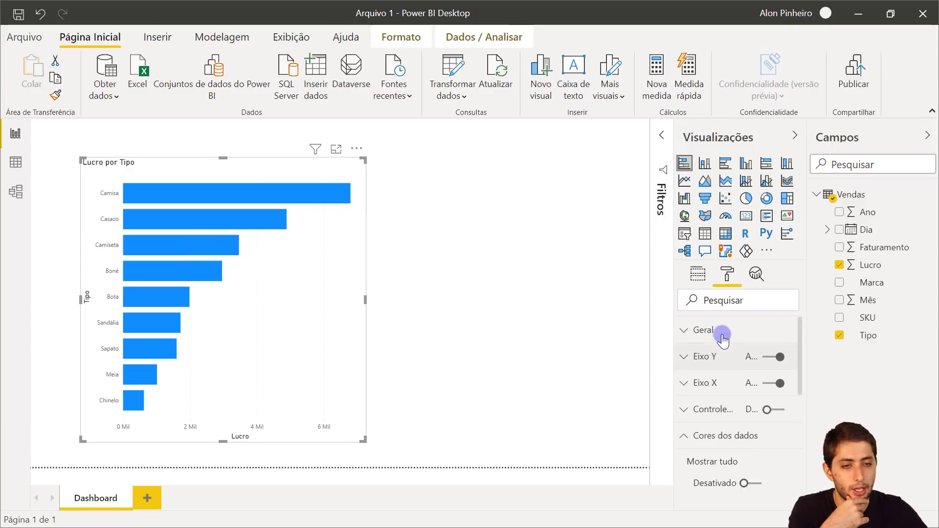
scroll(733, 381, "down", 3)
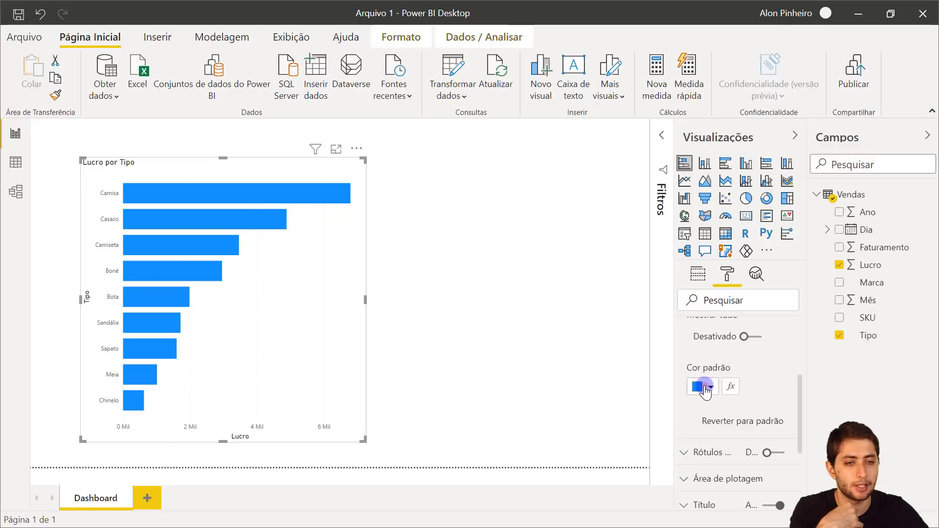
left_click(704, 389)
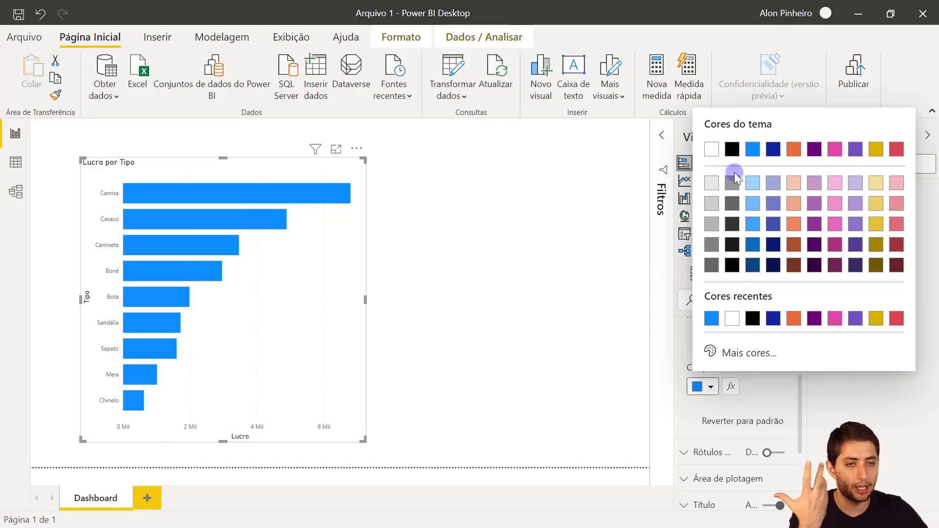
left_click(748, 353)
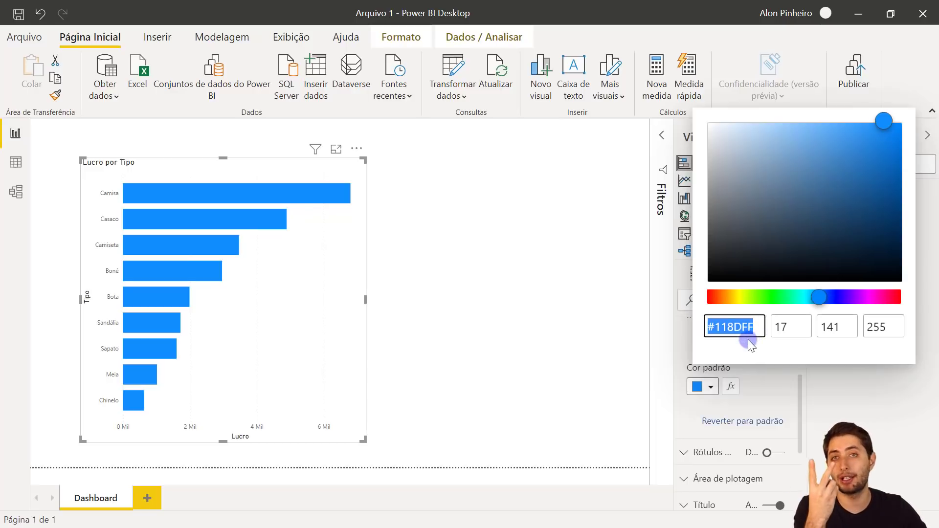
left_click_drag(758, 327, 703, 335)
left_click(791, 326)
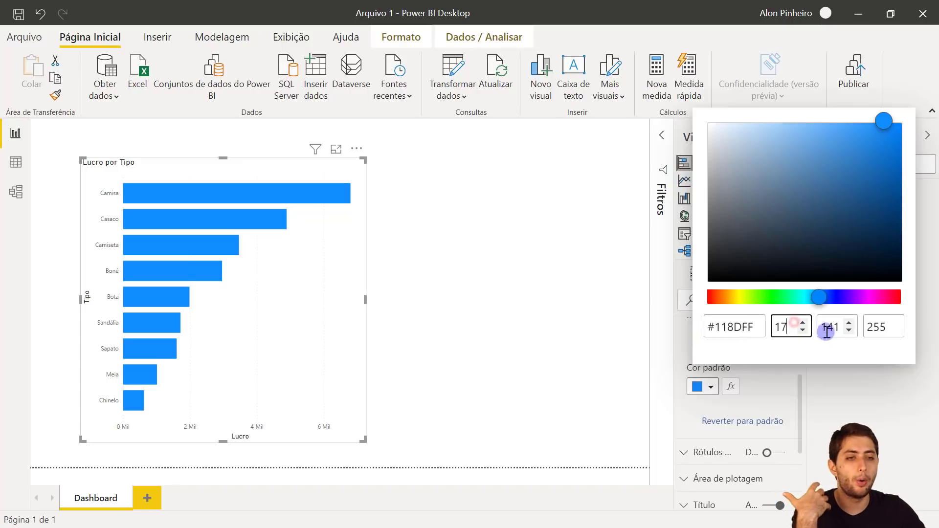
left_click(825, 331)
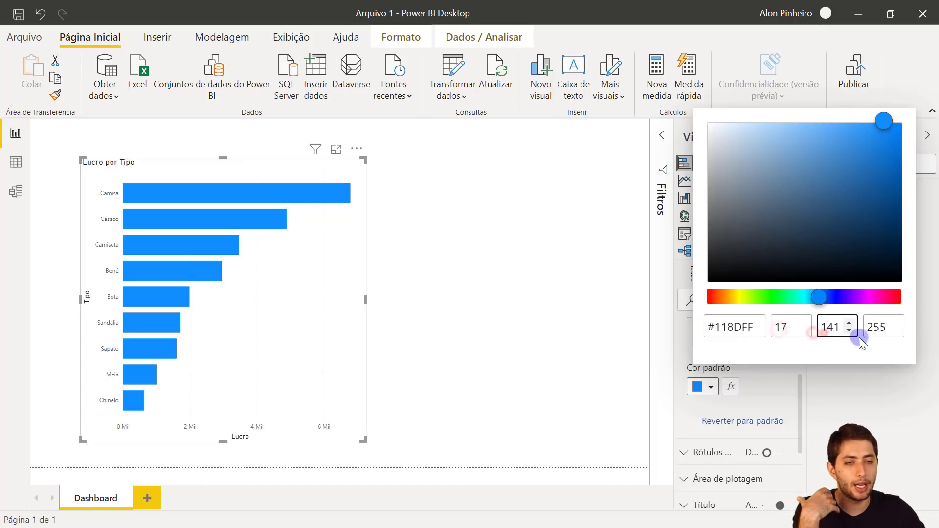
left_click(780, 326)
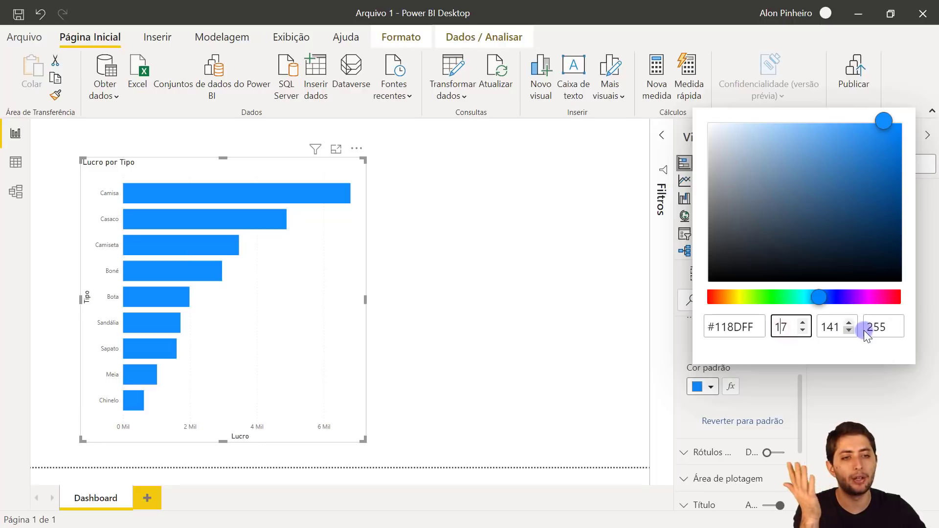
Set the default bar color of the Lucro por Tipo chart to the copied hex code #01B8AA.
left_click_drag(756, 326, 692, 321)
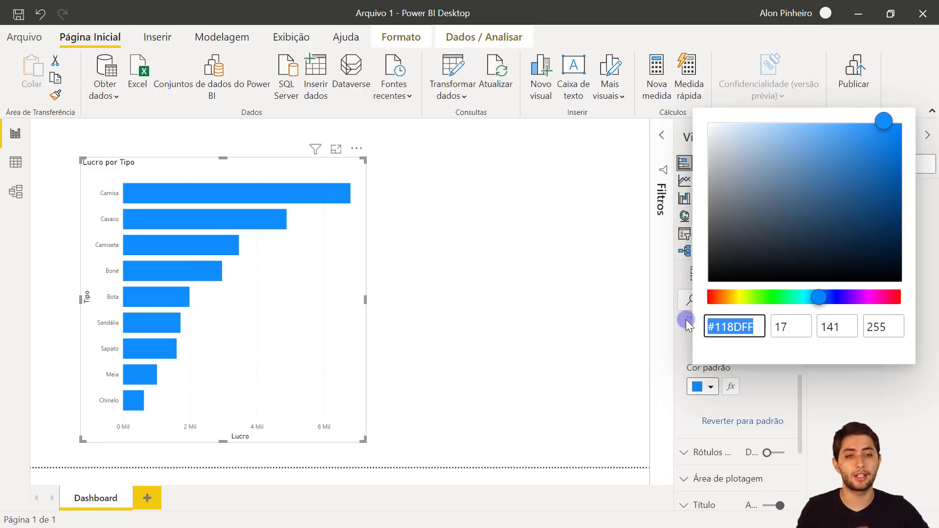
key("BackSpace")
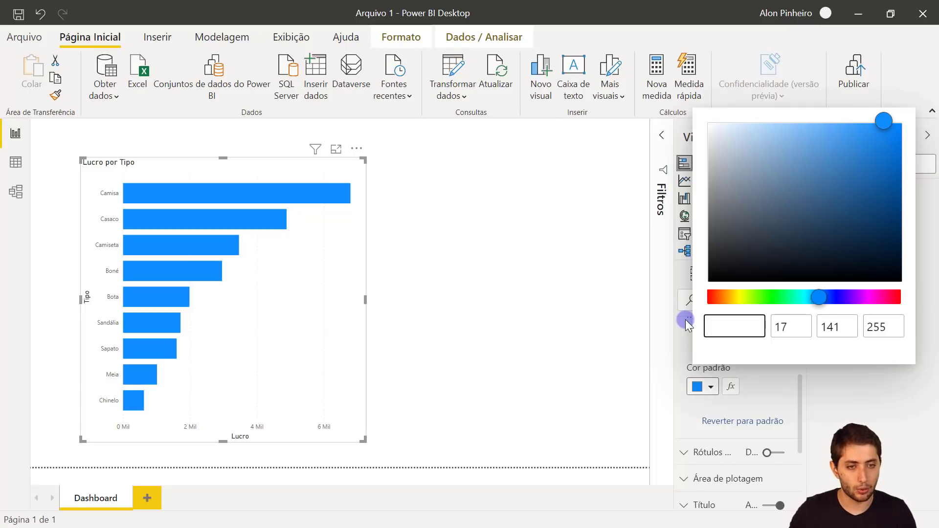
key("ctrl+v")
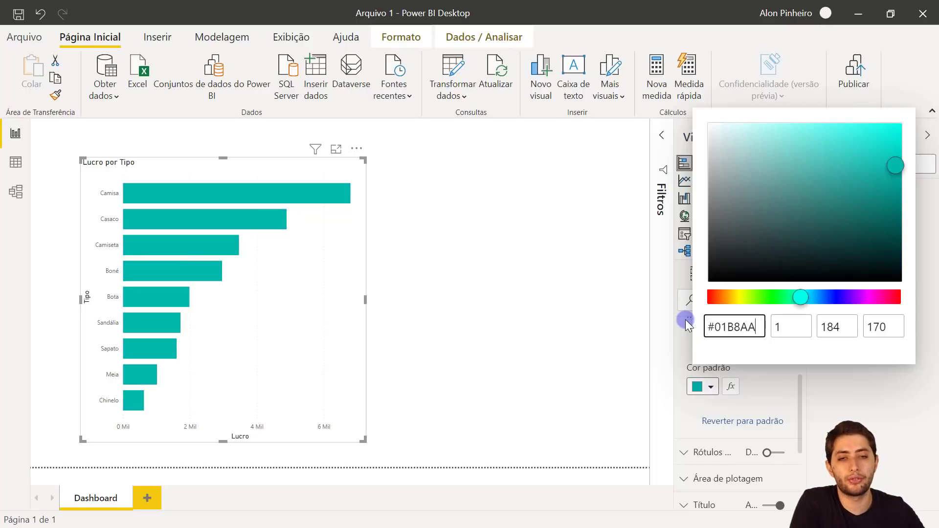
left_click(542, 387)
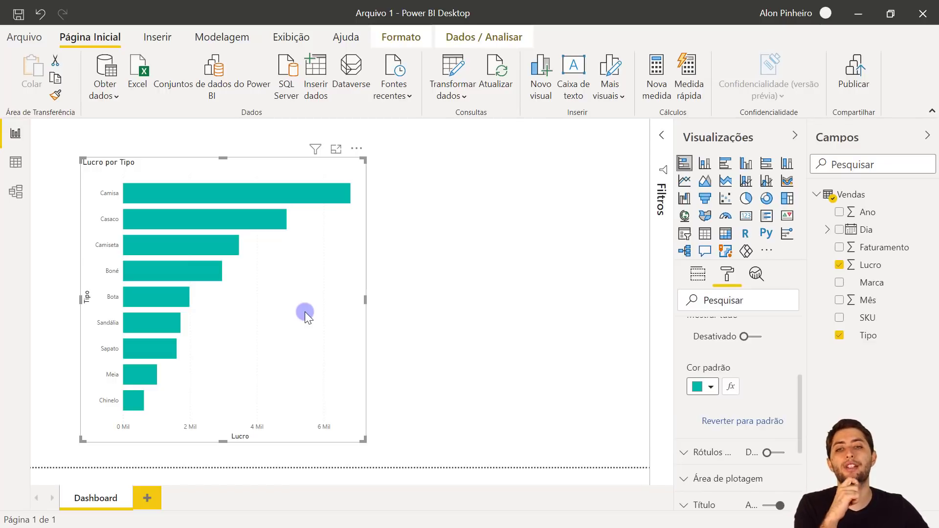
Move the Lucro por Tipo chart slightly closer to the page's left edge.
left_click(455, 274)
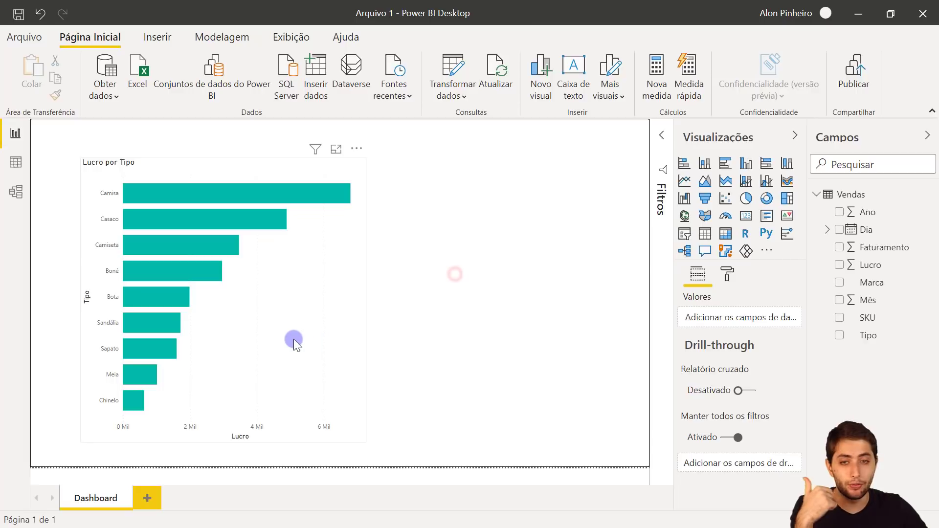
left_click_drag(293, 339, 272, 339)
left_click(550, 229)
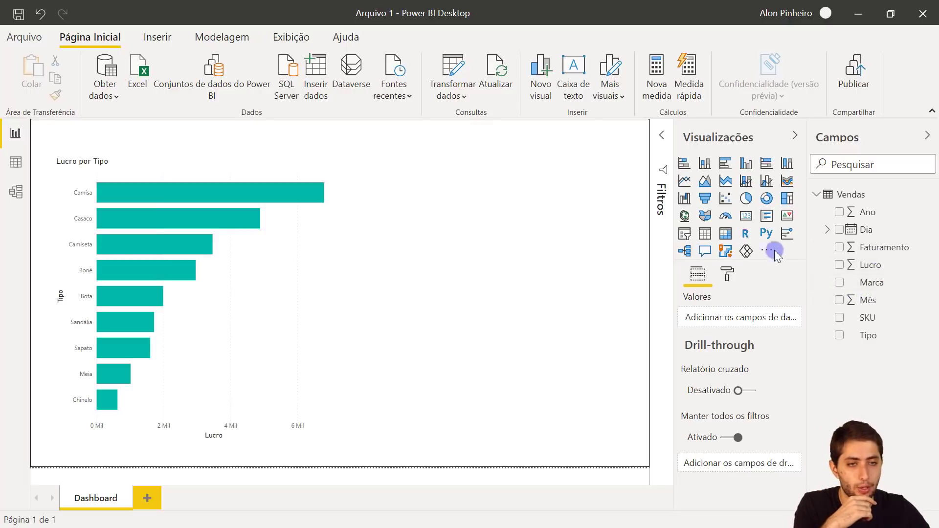
Add a stacked column chart with Lucro as values and Mês as axis, and reduce its height from the top.
left_click(706, 168)
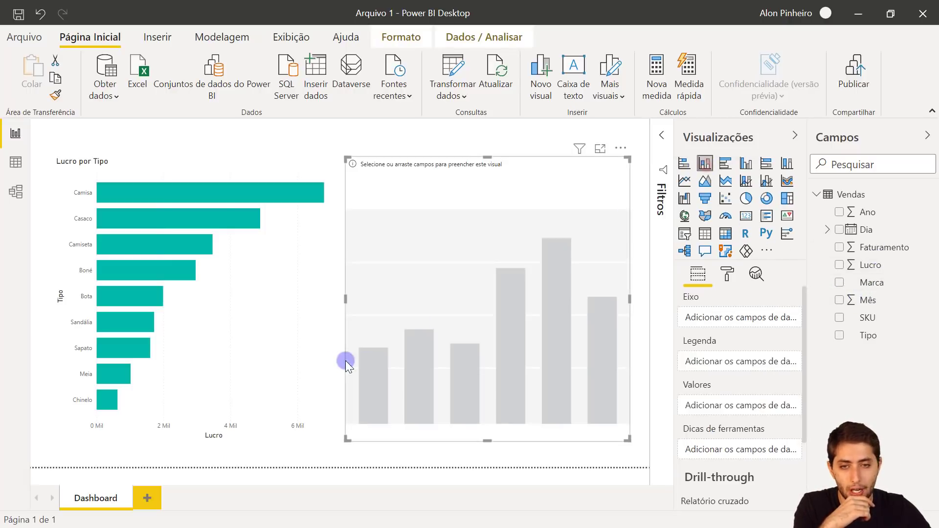
left_click_drag(487, 156, 485, 245)
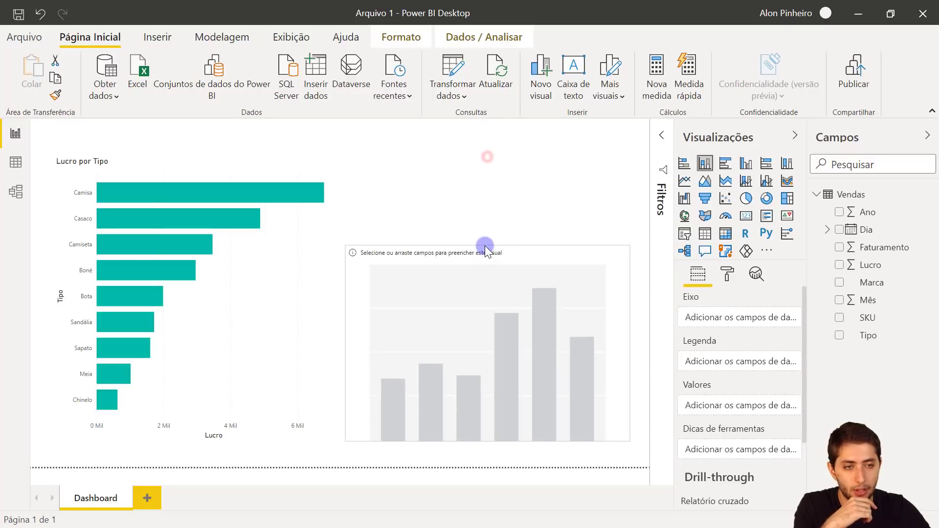
left_click_drag(877, 271, 744, 398)
left_click_drag(877, 304, 714, 318)
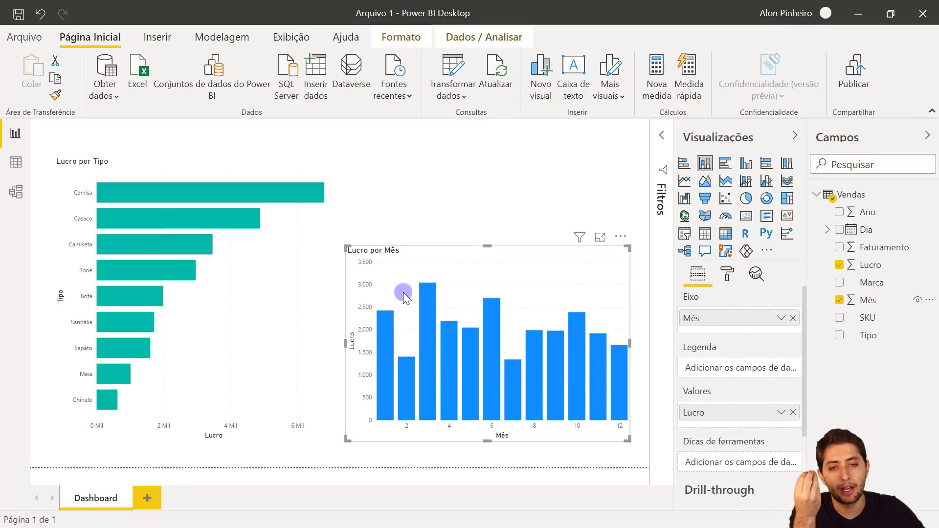
left_click_drag(487, 246, 489, 260)
Copy the formatting of the Lucro por Tipo chart onto the Lucro por Mês chart with the format painter.
left_click(295, 277)
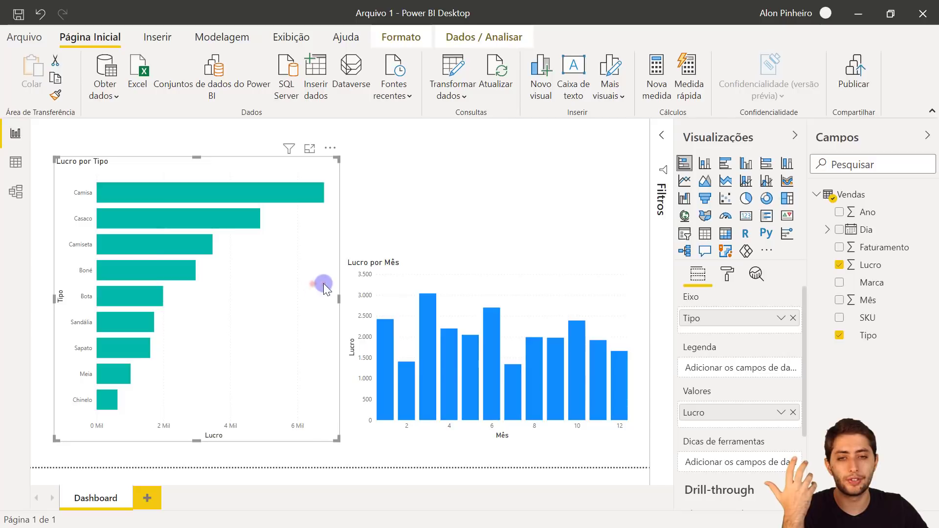
left_click(351, 288)
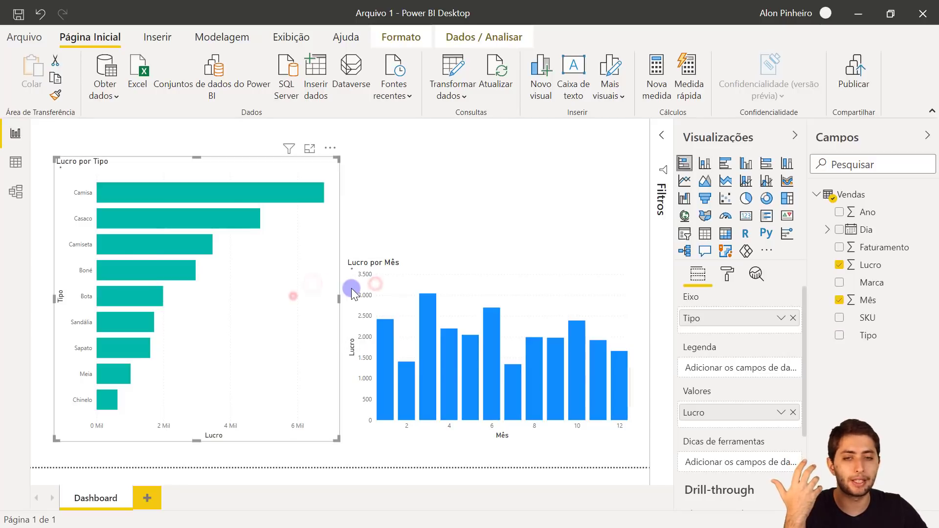
left_click(299, 291)
left_click(266, 274)
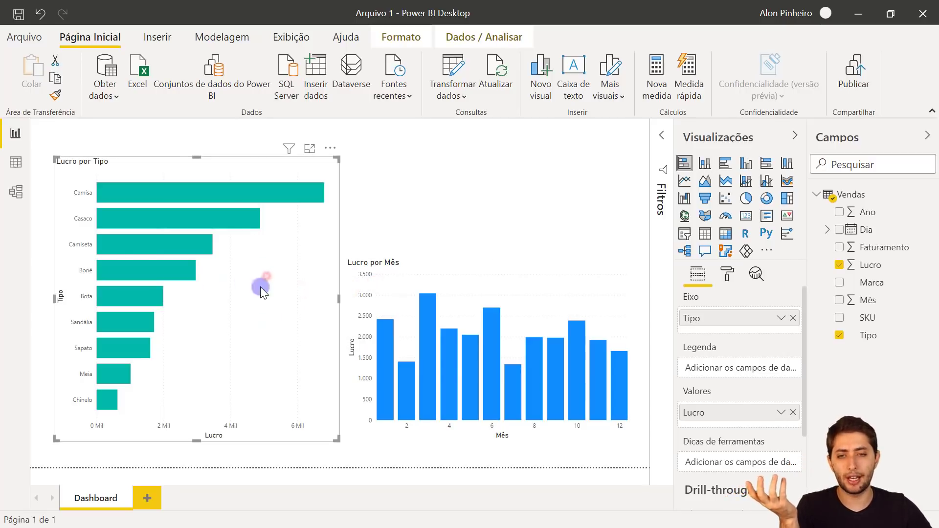
left_click(55, 95)
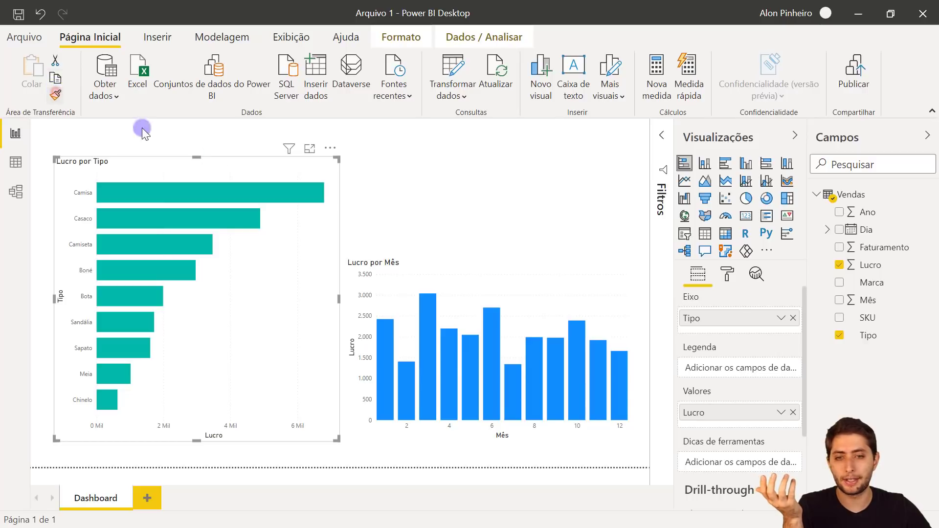
left_click(516, 275)
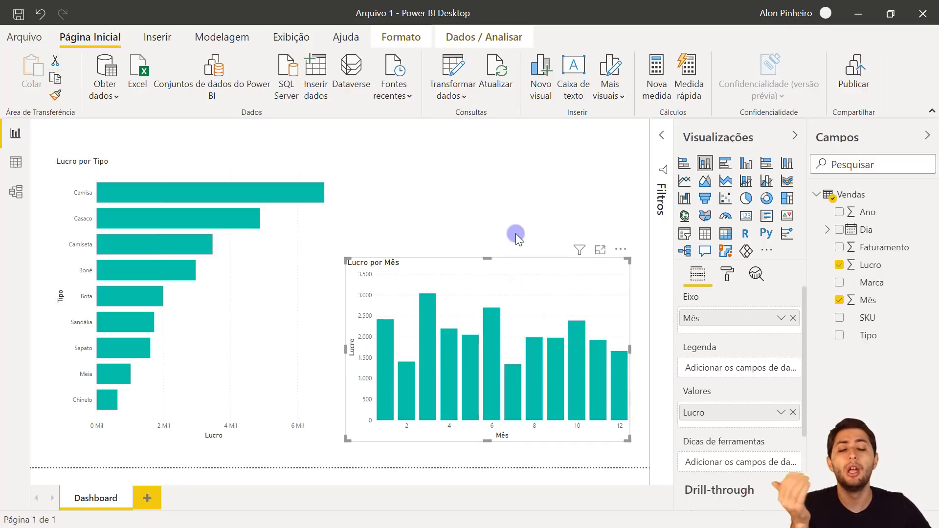
left_click(291, 283)
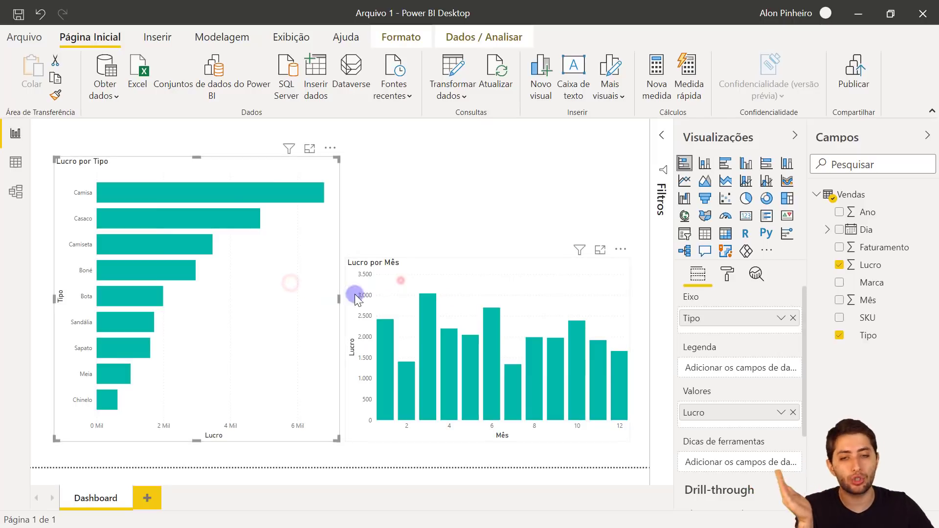
left_click(401, 281)
Set the default data color of the Lucro por Tipo chart to the theme's bright blue.
left_click(320, 306)
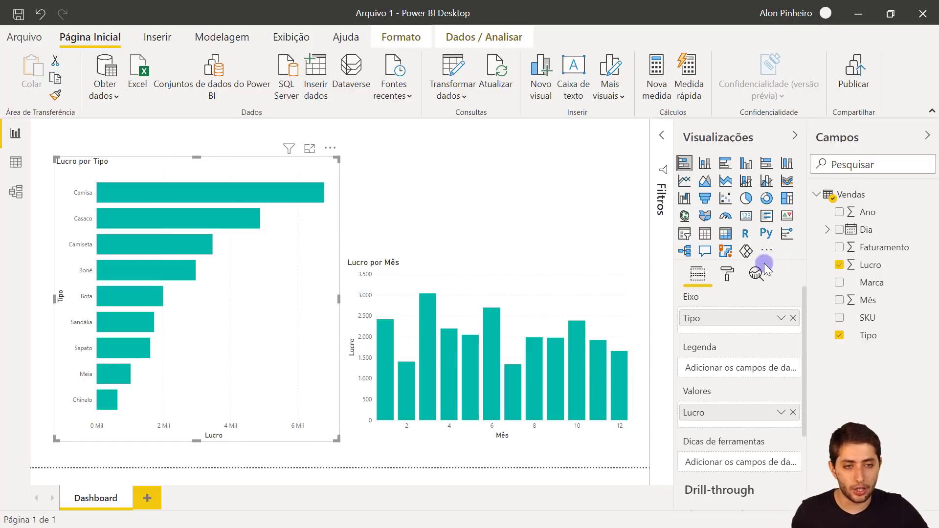
left_click(728, 275)
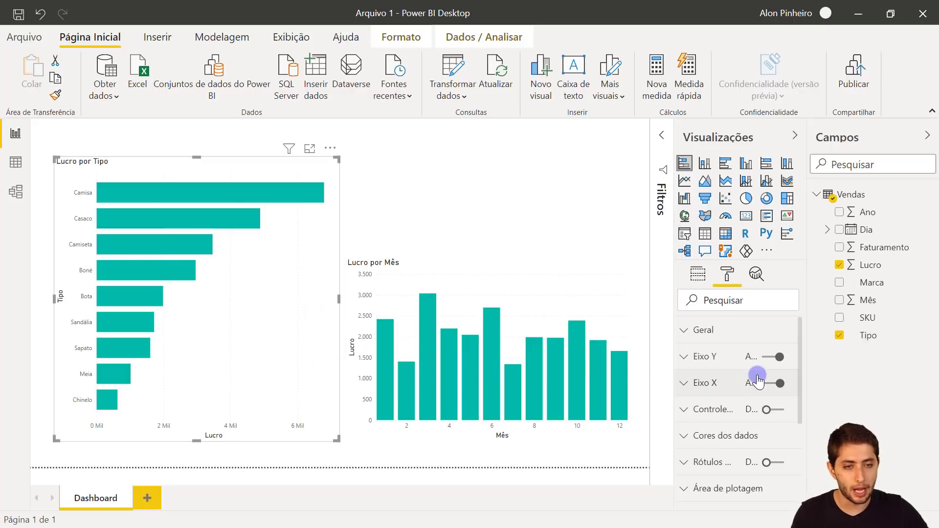
left_click(724, 435)
left_click(708, 459)
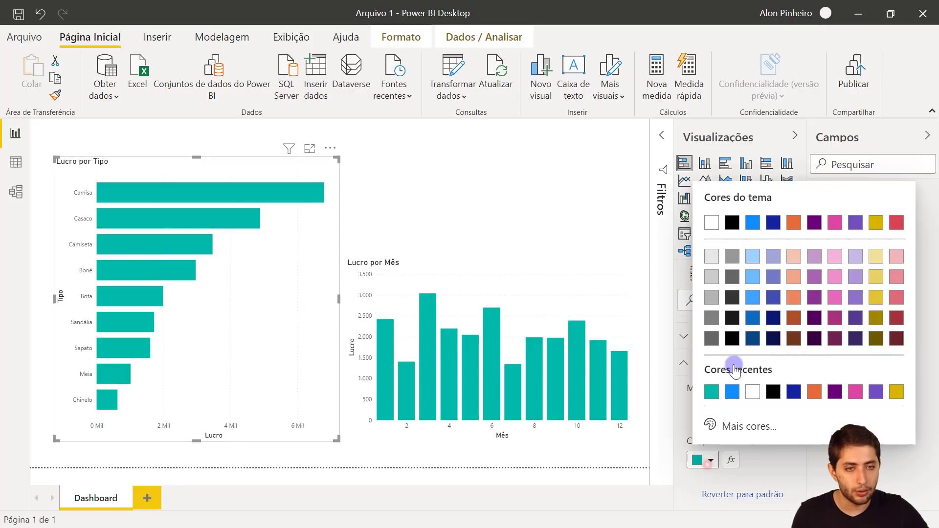
left_click(756, 219)
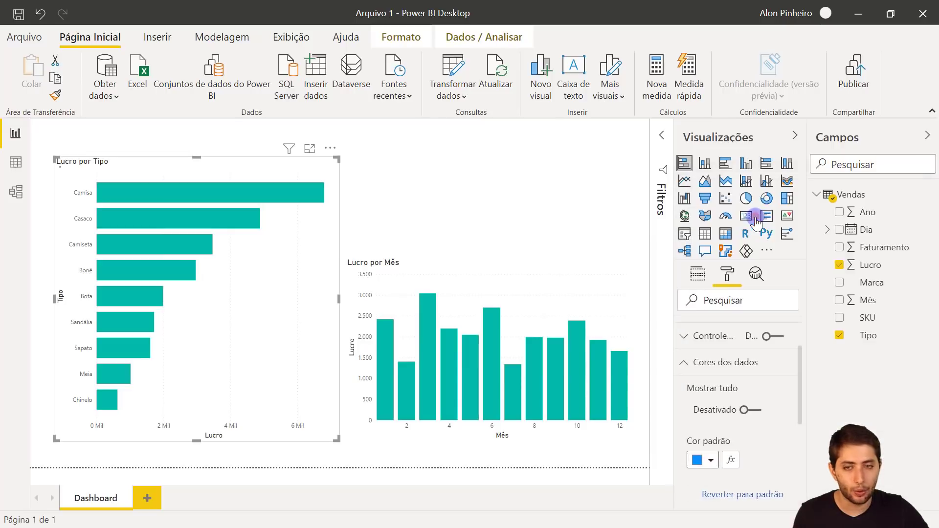
Recolor the Lucro por Mês columns with the same bright theme blue and deselect the chart.
left_click(565, 301)
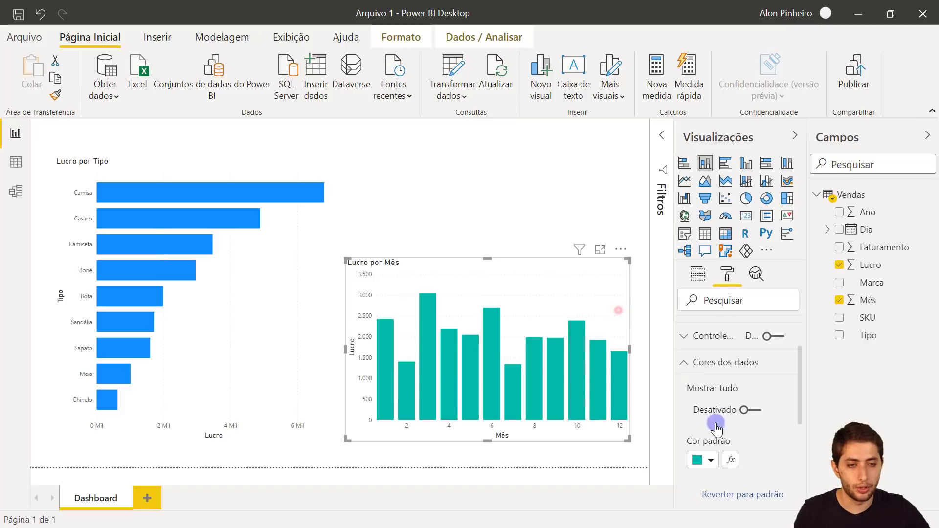
left_click(707, 461)
left_click(751, 303)
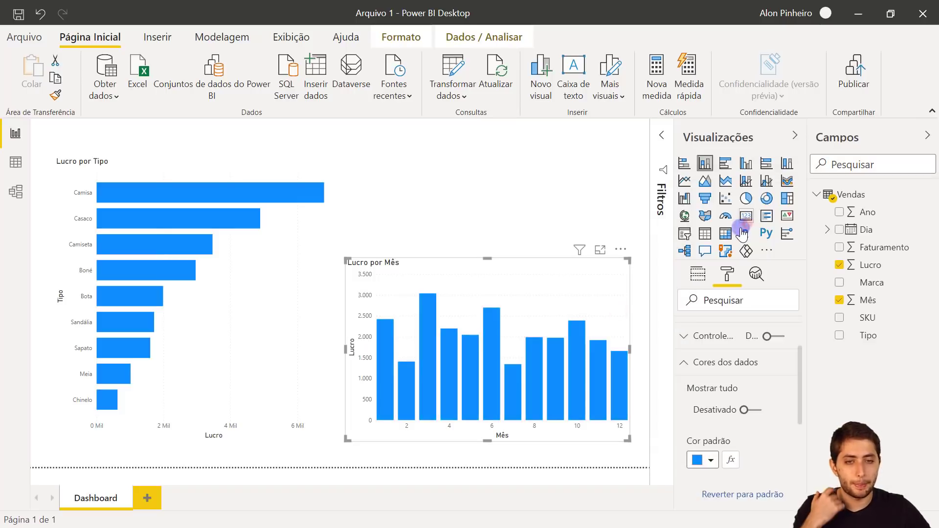
left_click(539, 218)
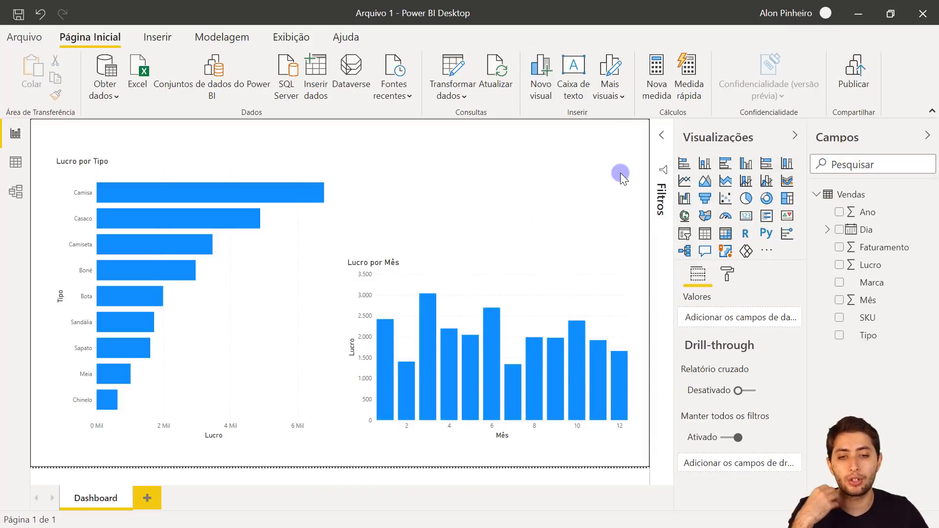
Shift the Lucro por Tipo chart further left and make the Lucro por Mês chart slightly wider and shorter.
left_click_drag(312, 334, 296, 333)
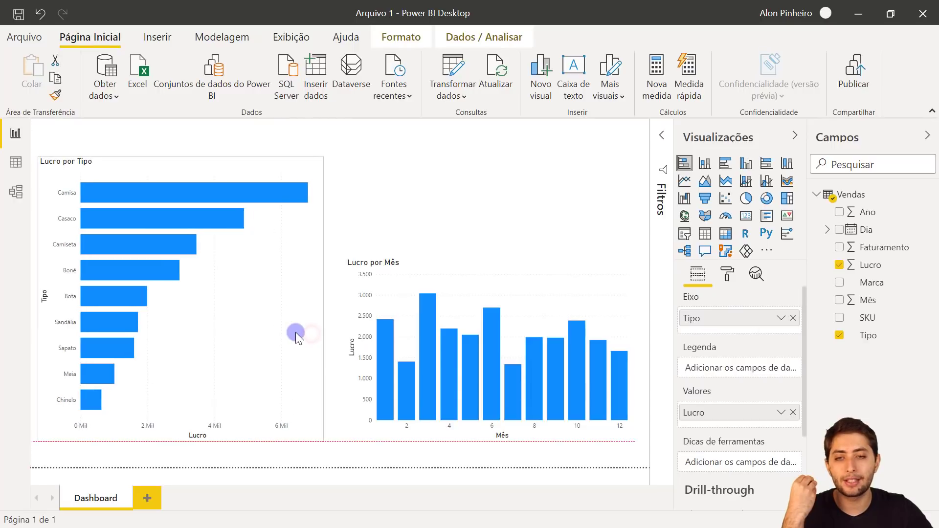
left_click(397, 279)
left_click_drag(346, 258, 334, 285)
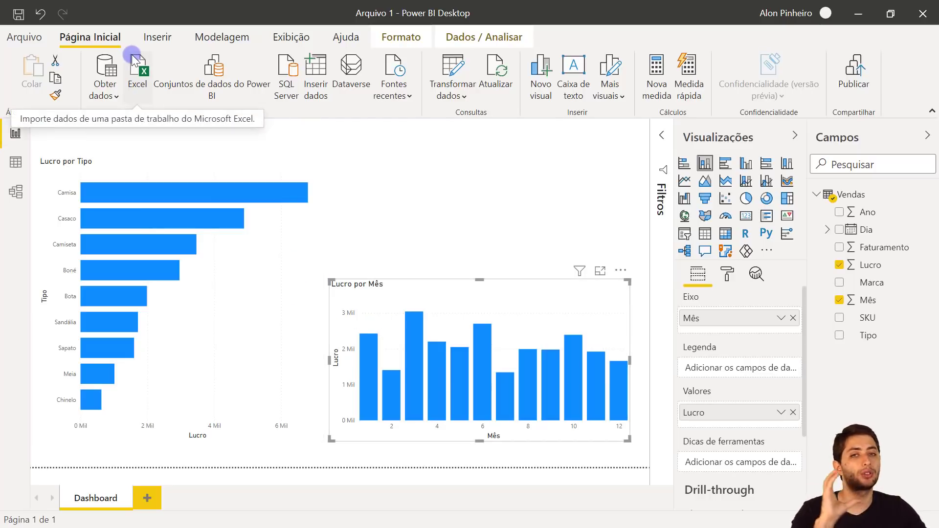
Apply the Bloom theme to the report, and replace it with the white-background theme whose first color is green.
left_click(274, 40)
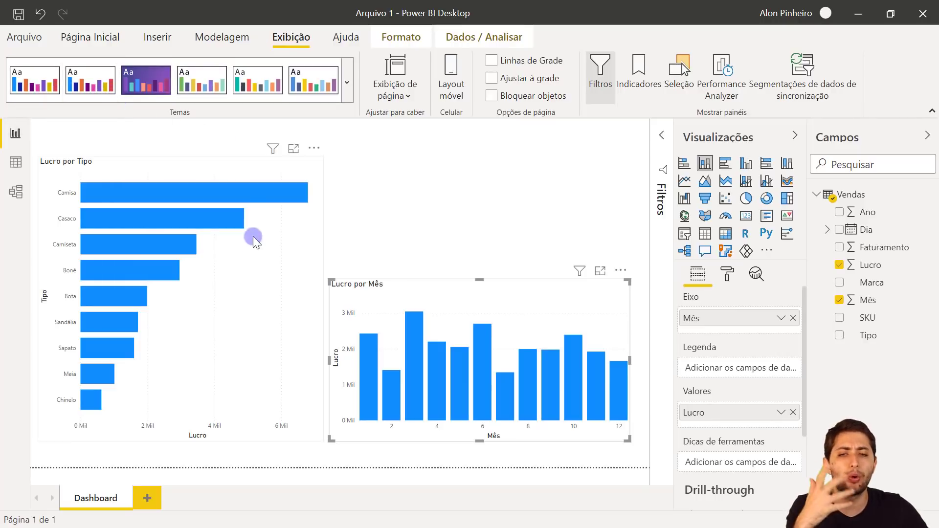
left_click(143, 85)
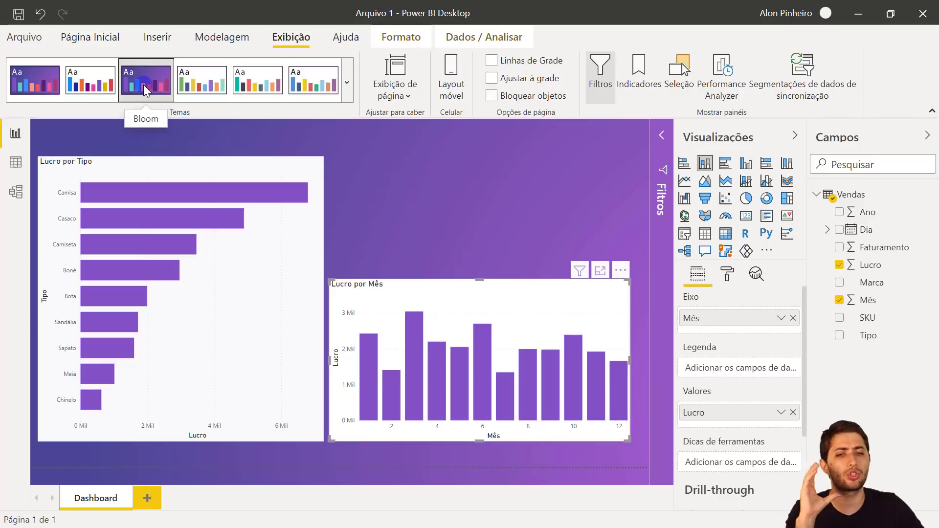
left_click(198, 93)
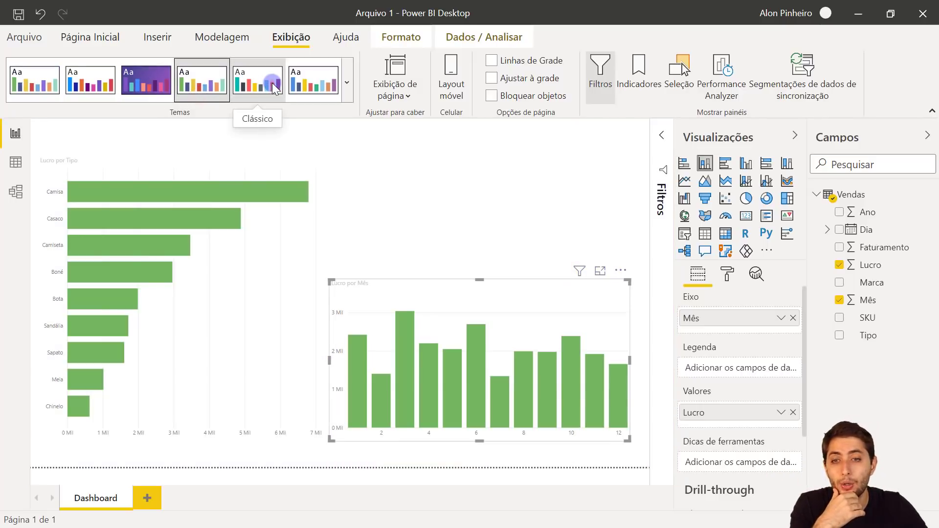
Try the Clássico theme, the white theme starting with blue, and the dark blue wave-background theme on the report.
left_click(272, 84)
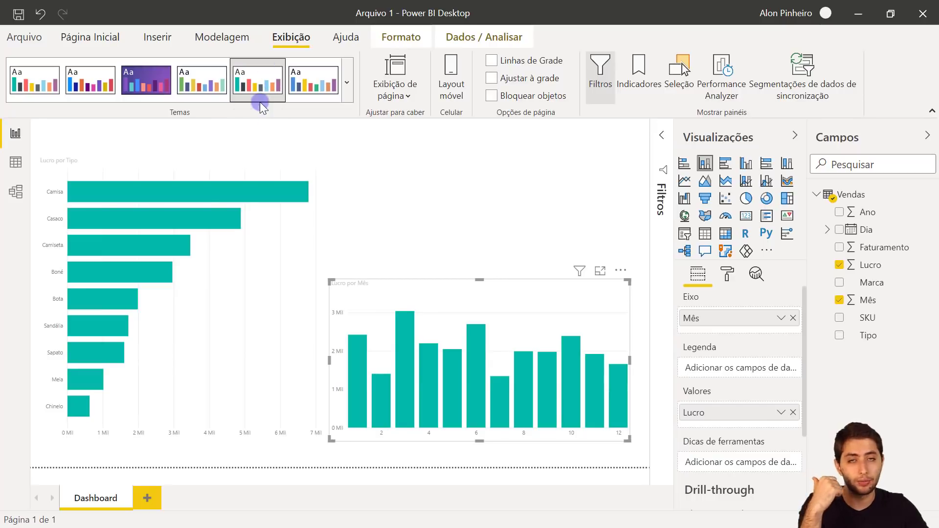
left_click(315, 89)
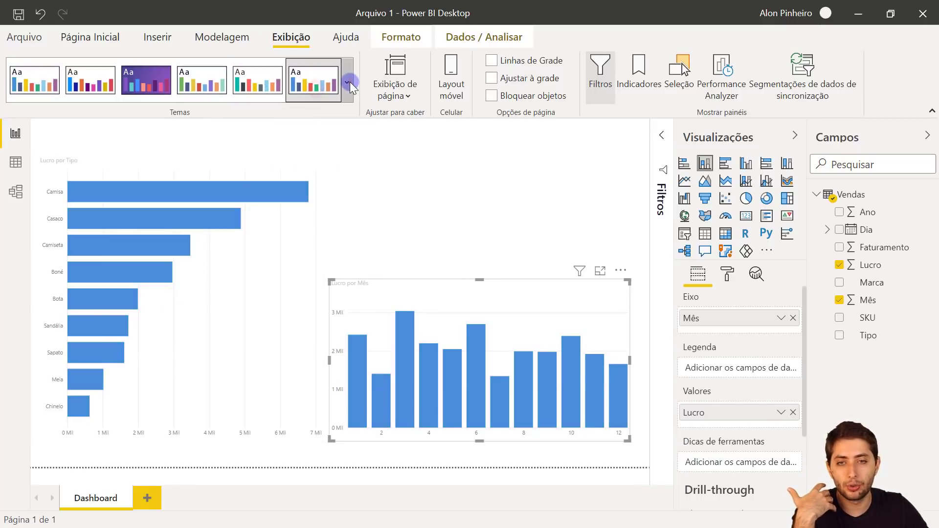
left_click(350, 82)
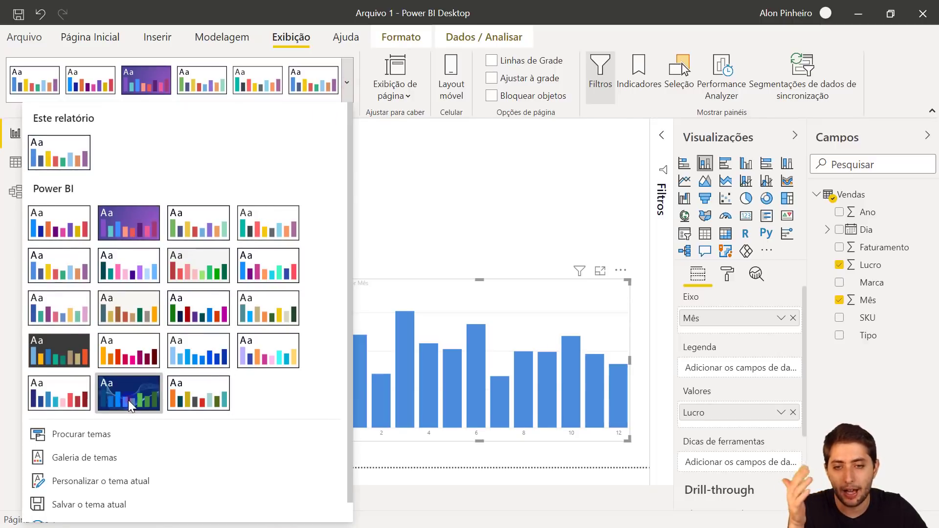
left_click(128, 400)
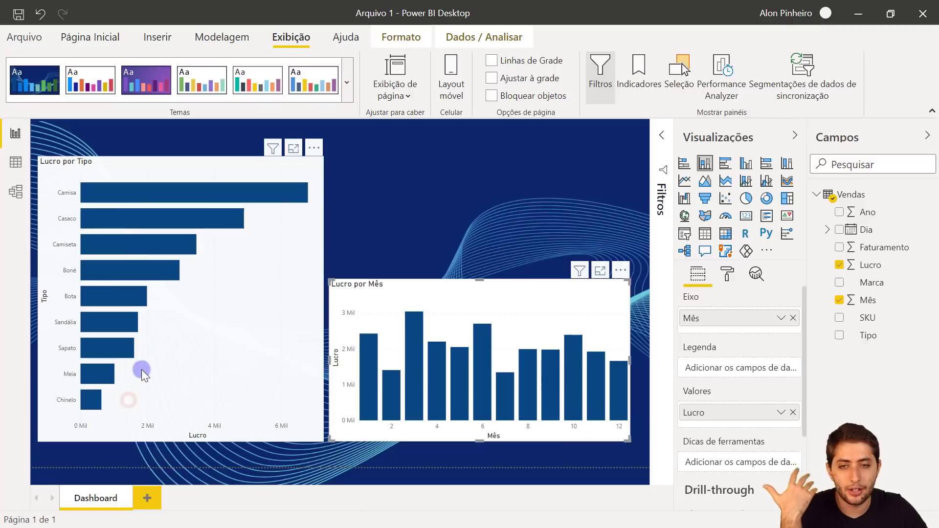
Apply the Padrão theme to the report.
left_click(348, 71)
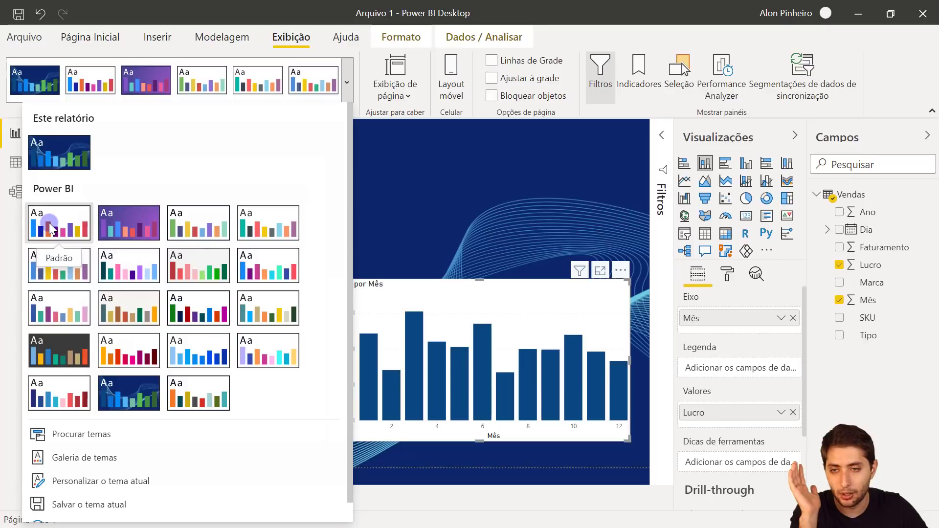
left_click(49, 223)
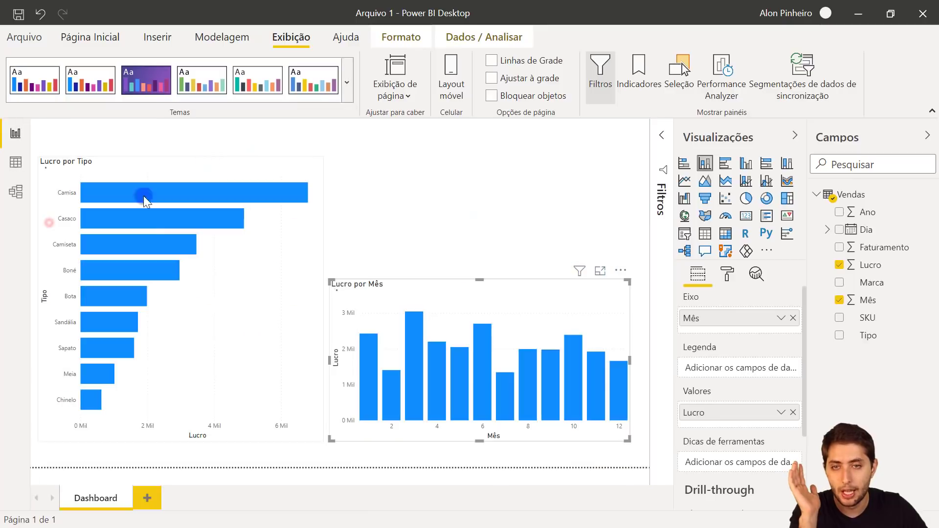
Start customizing the current theme and set its Cor 1 to #01B8AA.
left_click(348, 74)
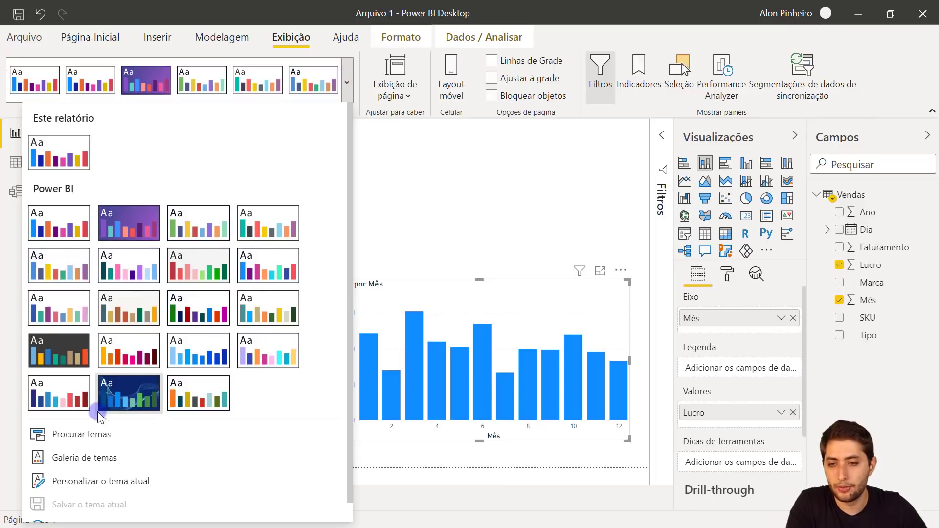
scroll(106, 431, "down", 1)
left_click(110, 460)
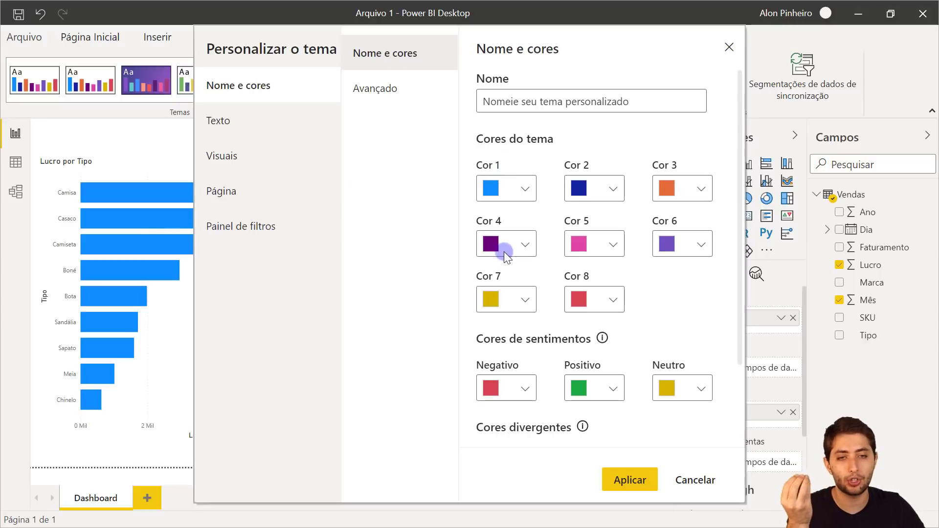
left_click(495, 184)
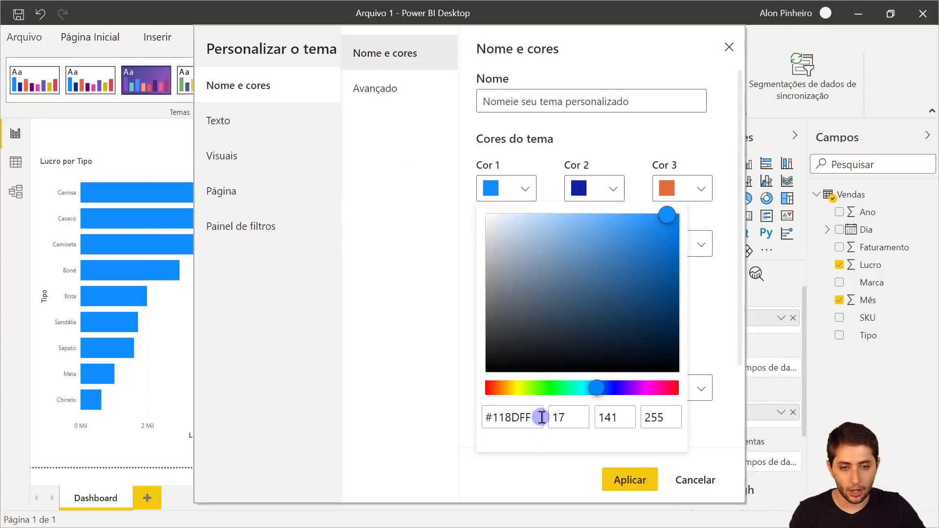
left_click_drag(542, 418, 474, 416)
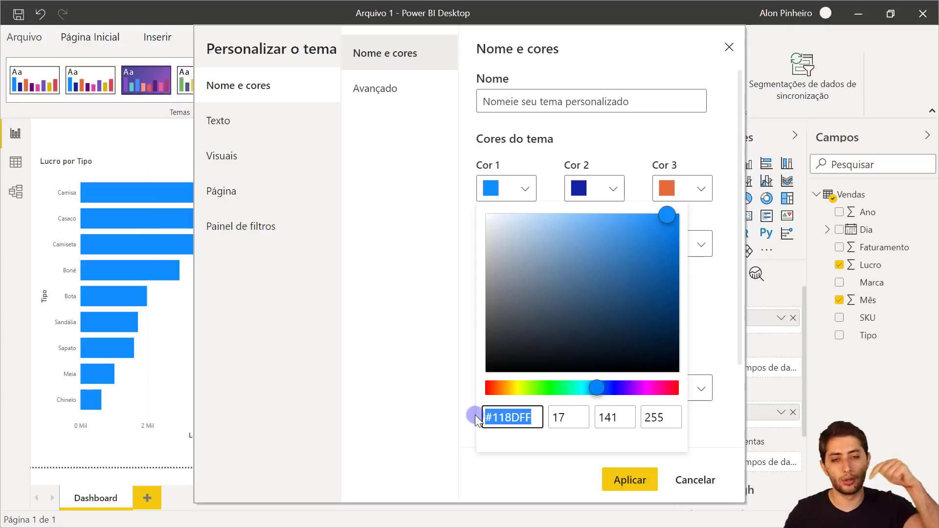
type("#01B8AA")
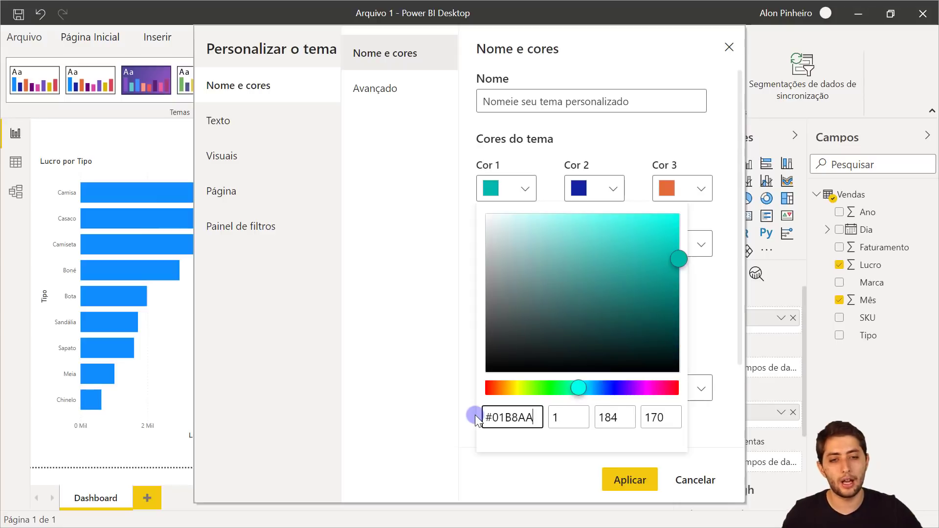
left_click(445, 399)
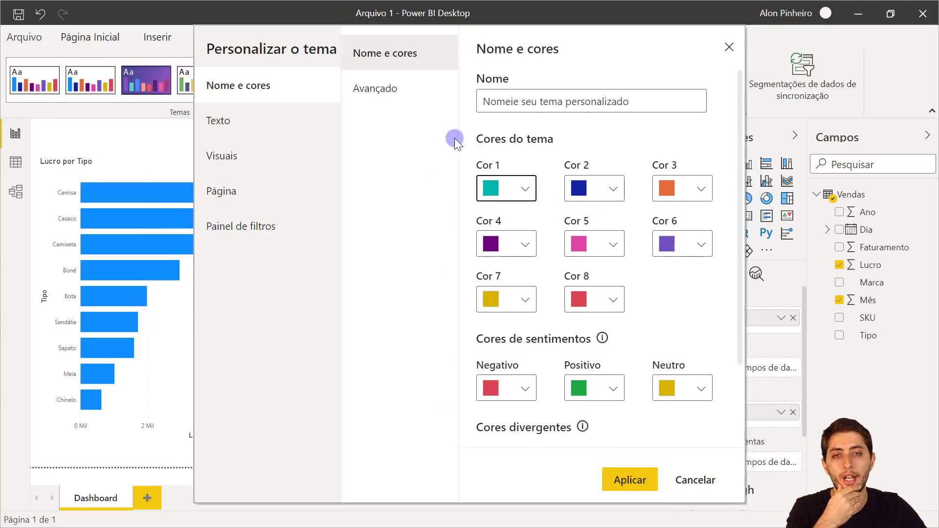
Name the custom theme with the word Tema followed by the author's first name.
left_click(254, 89)
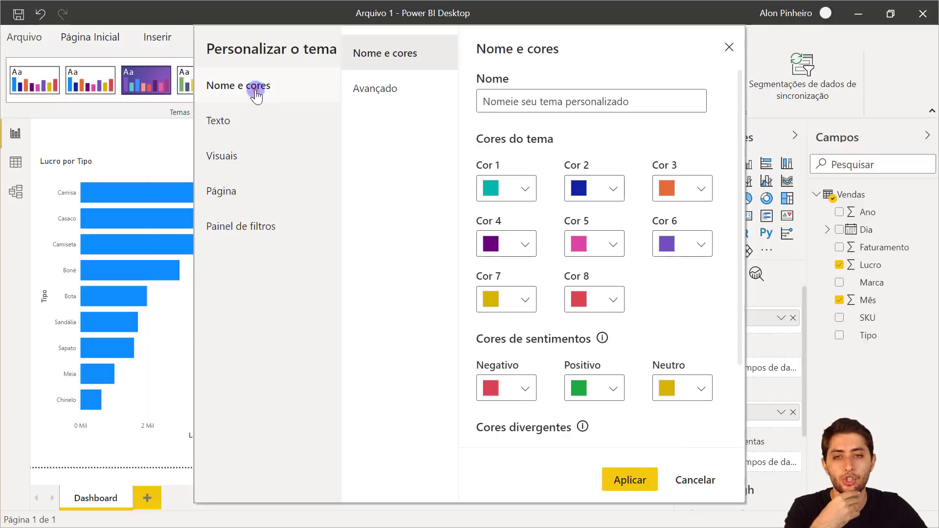
left_click(522, 102)
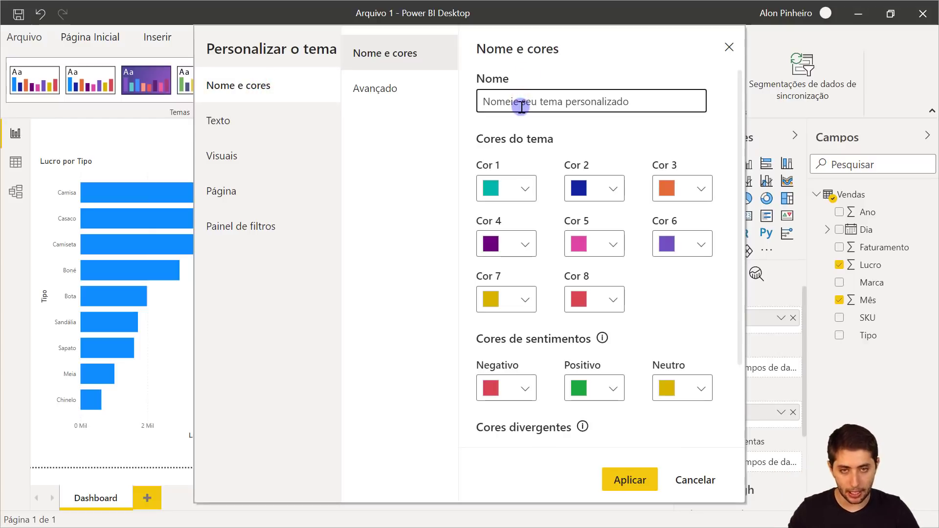
type("Tema Alon")
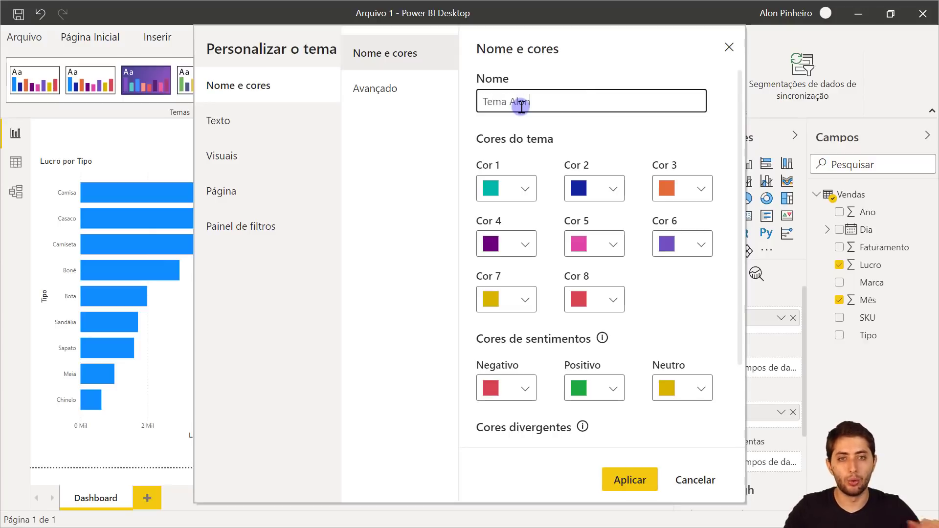
Set the theme's title text to 16 pt, keeping the DIN font family.
left_click(282, 126)
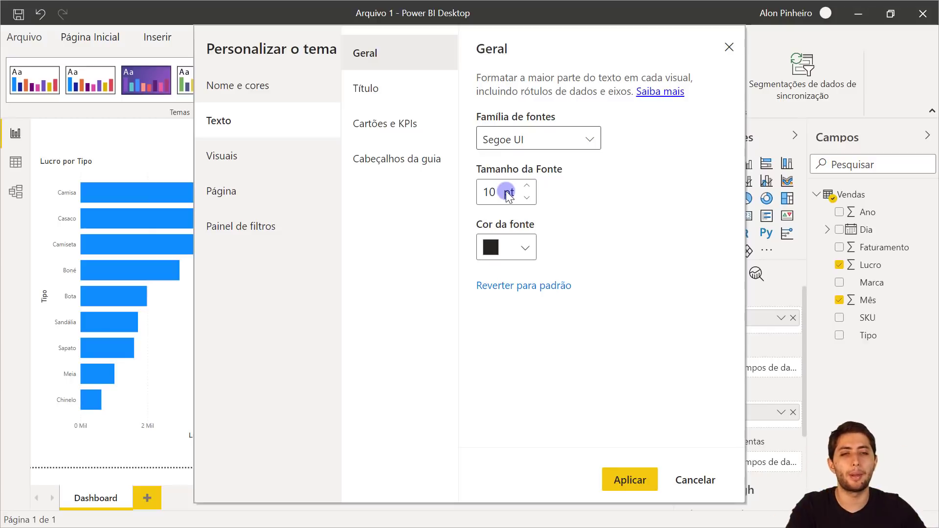
left_click(395, 87)
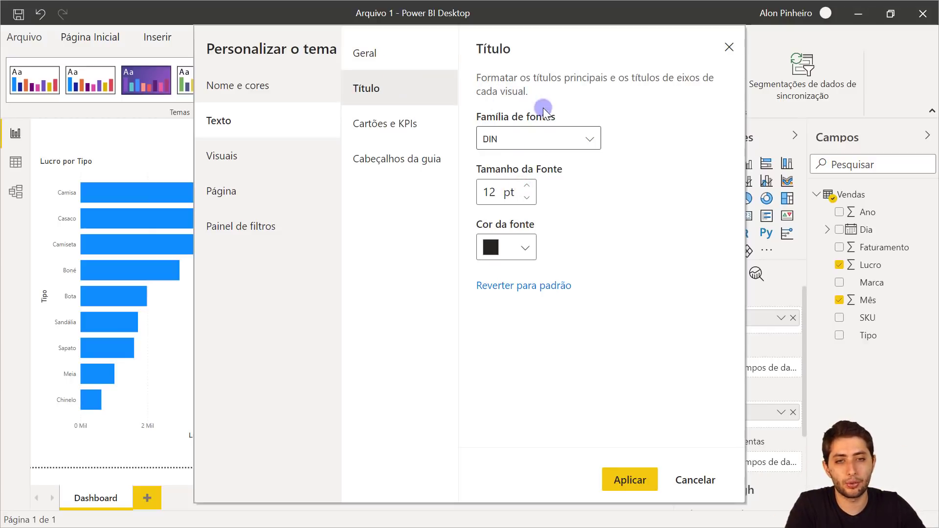
left_click(529, 186)
left_click(529, 186)
left_click(529, 186)
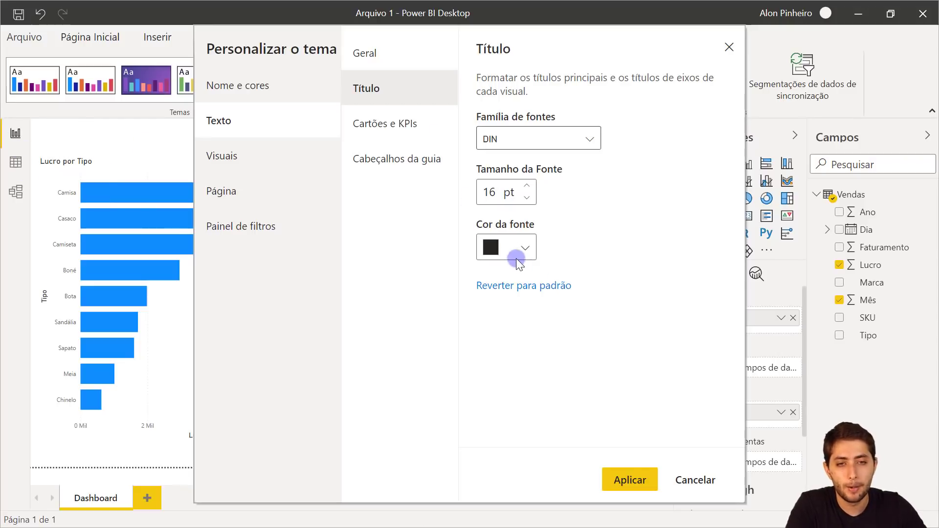
left_click(520, 138)
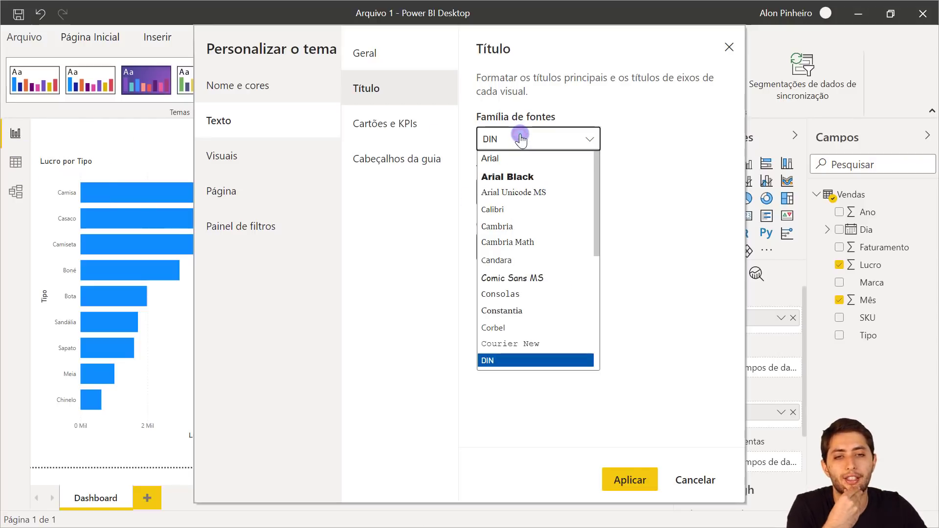
left_click(674, 178)
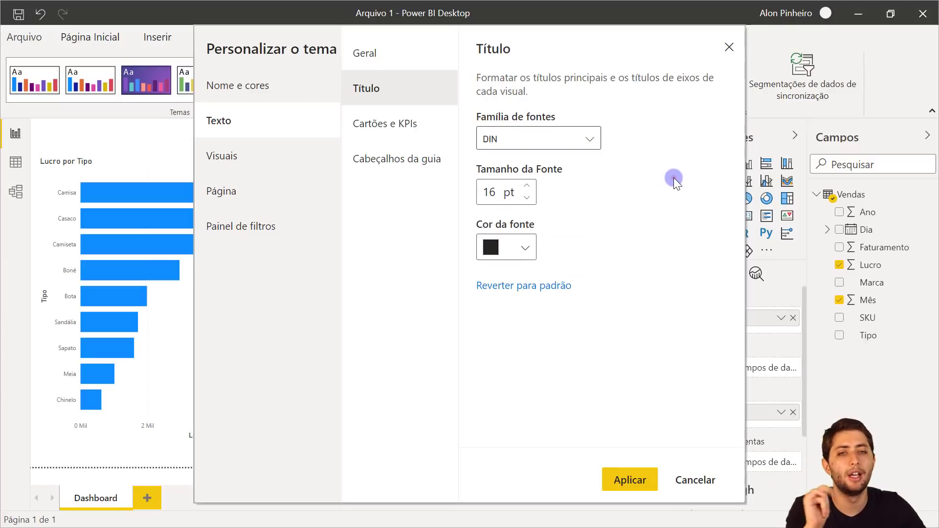
Enable a black border for the theme's visuals and slightly increase its radius, keeping the visual background white.
left_click(272, 168)
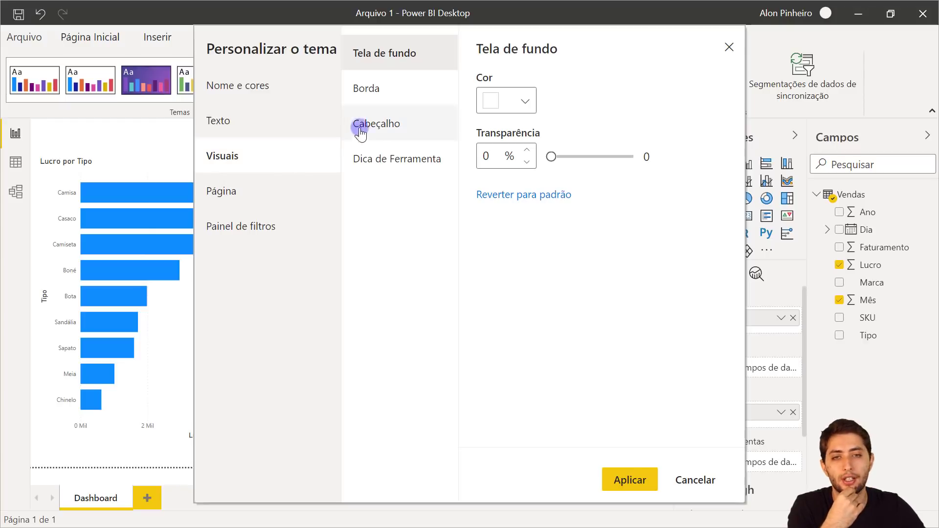
left_click(521, 101)
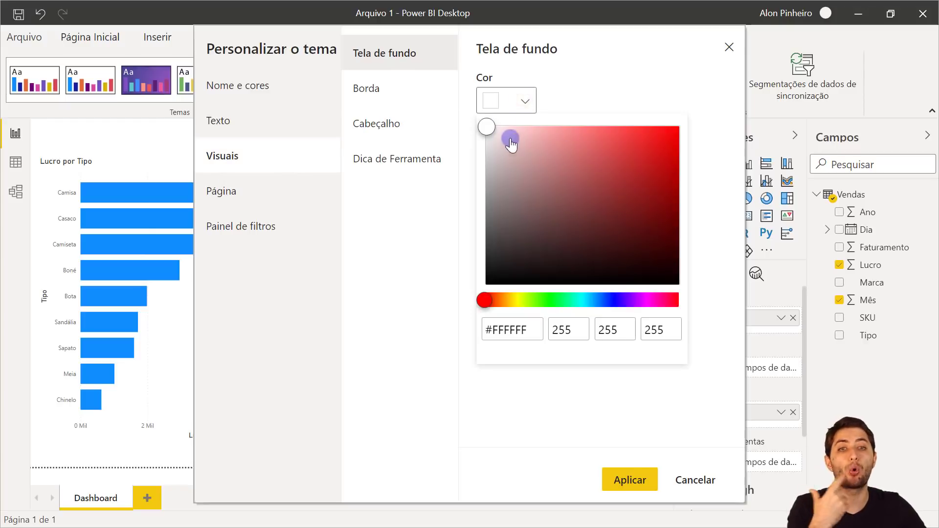
left_click(547, 91)
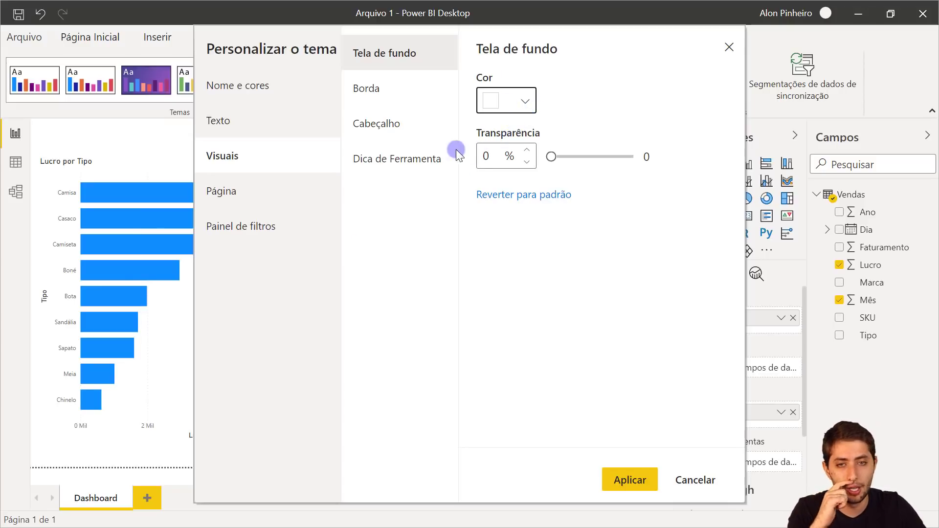
left_click(379, 99)
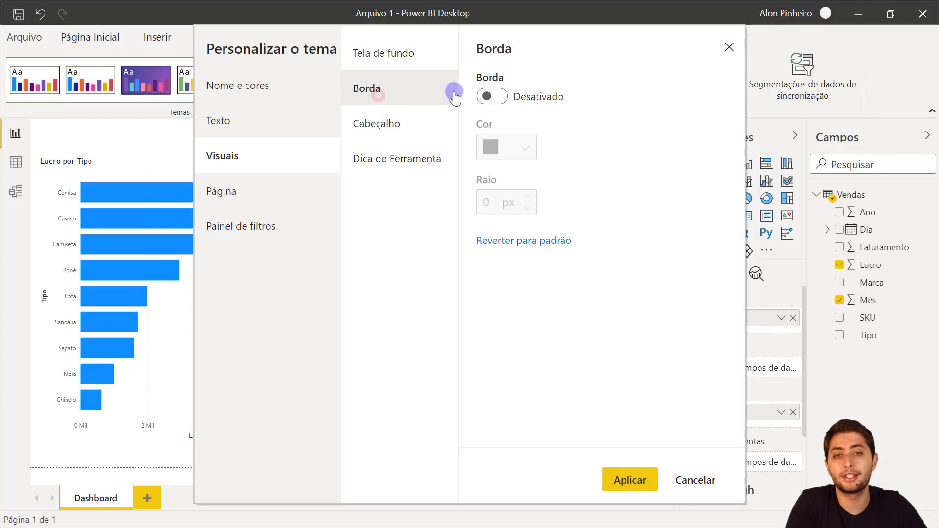
left_click(491, 96)
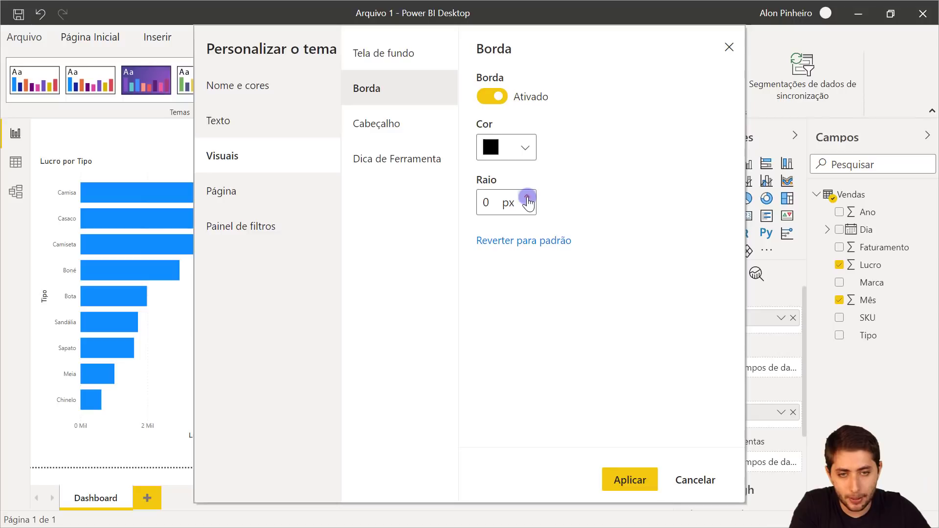
left_click(528, 198)
left_click(527, 198)
Examine the theme's visual header, tooltip and page wallpaper settings, including the wallpaper color choices.
left_click(424, 133)
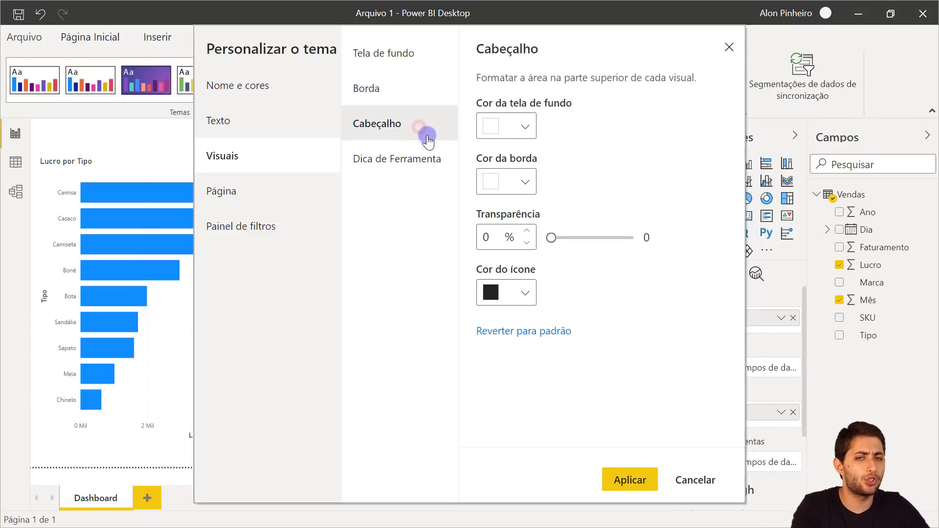
left_click(435, 164)
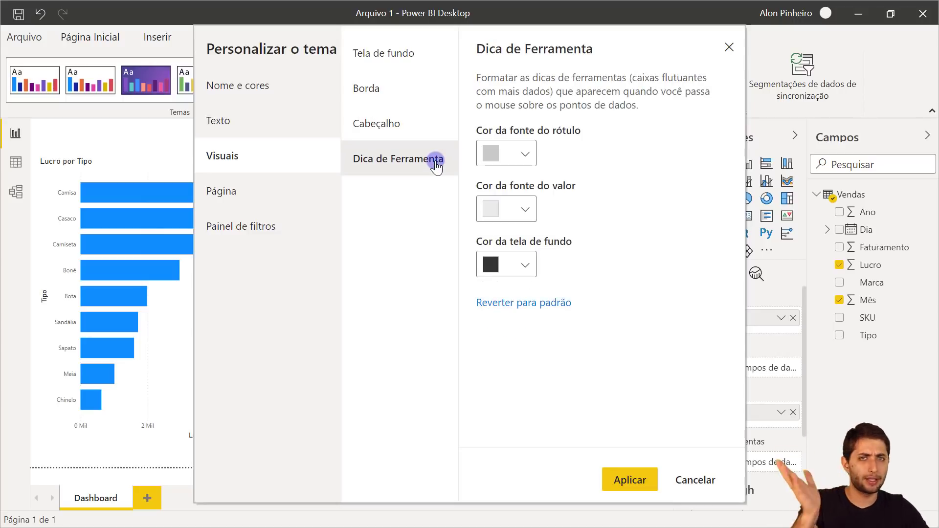
left_click(240, 196)
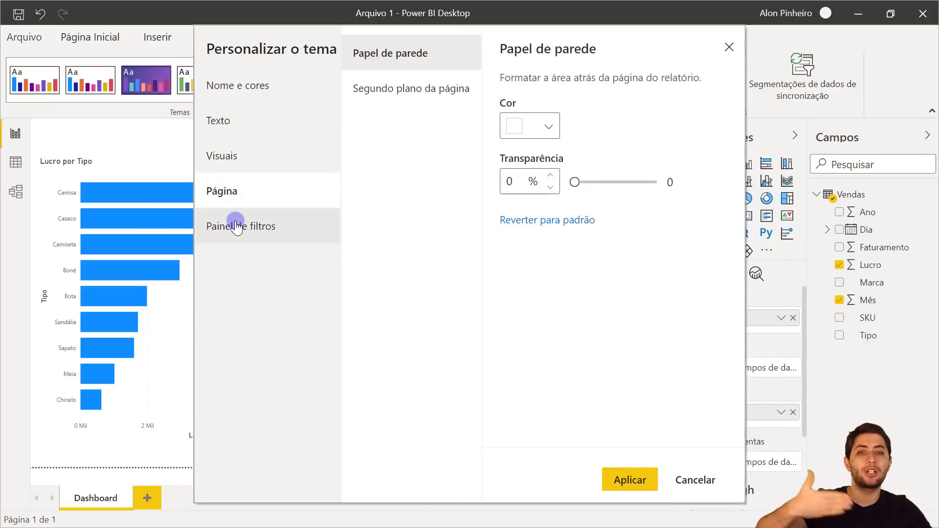
left_click(524, 131)
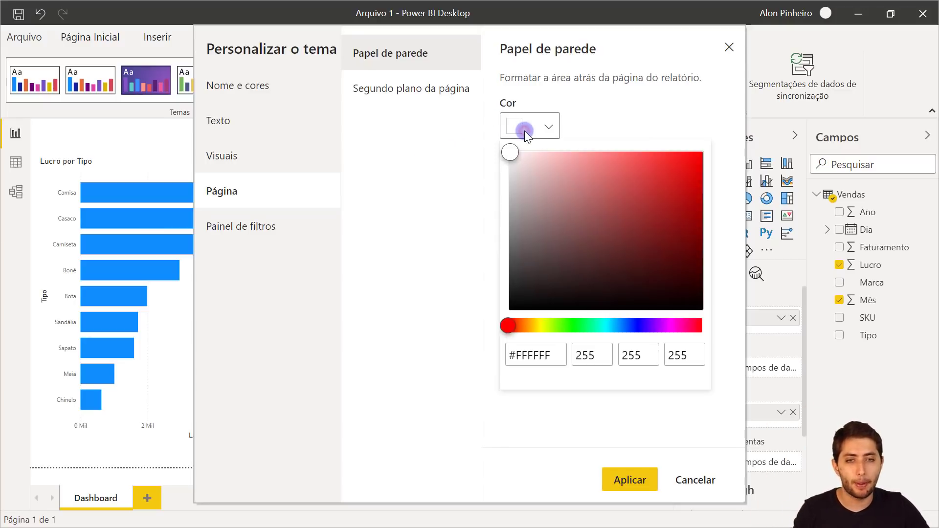
left_click(696, 165)
left_click_drag(699, 168, 497, 138)
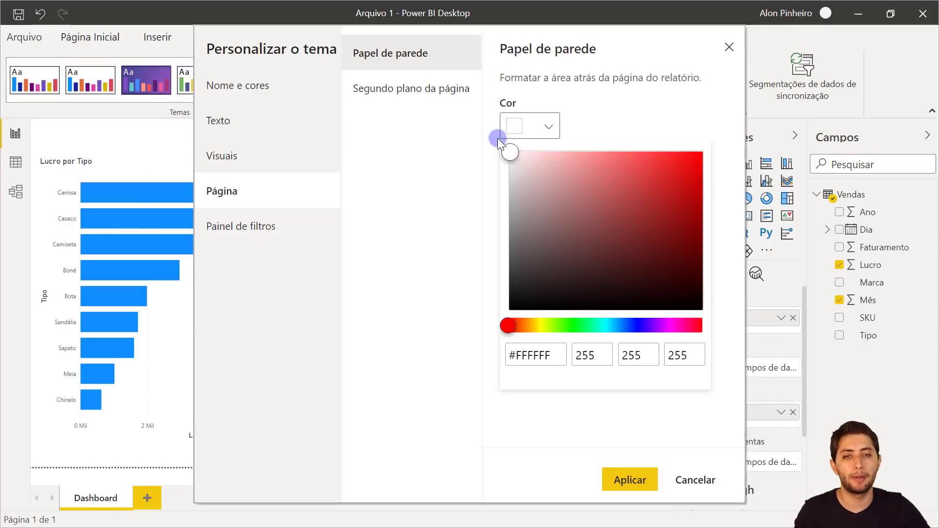
left_click(451, 181)
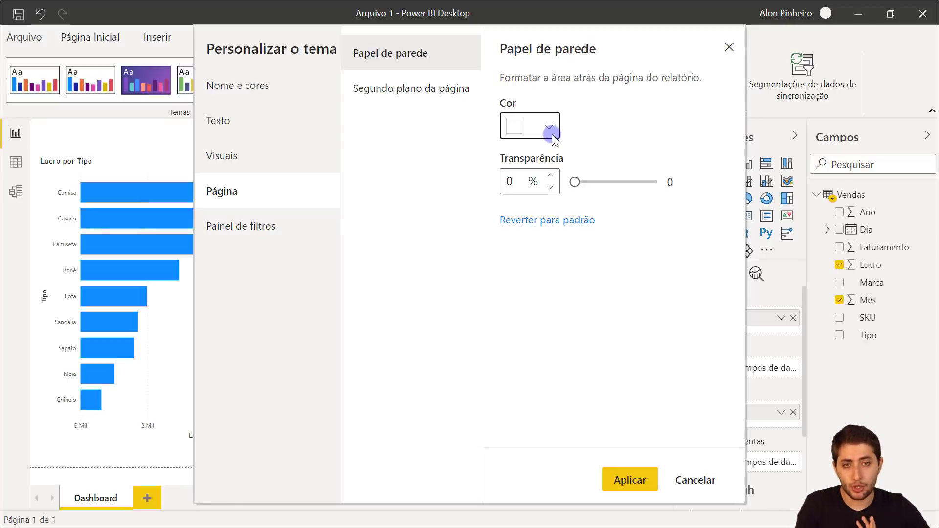
Apply the customized theme to the report and deselect the Lucro por Mês chart.
left_click(636, 480)
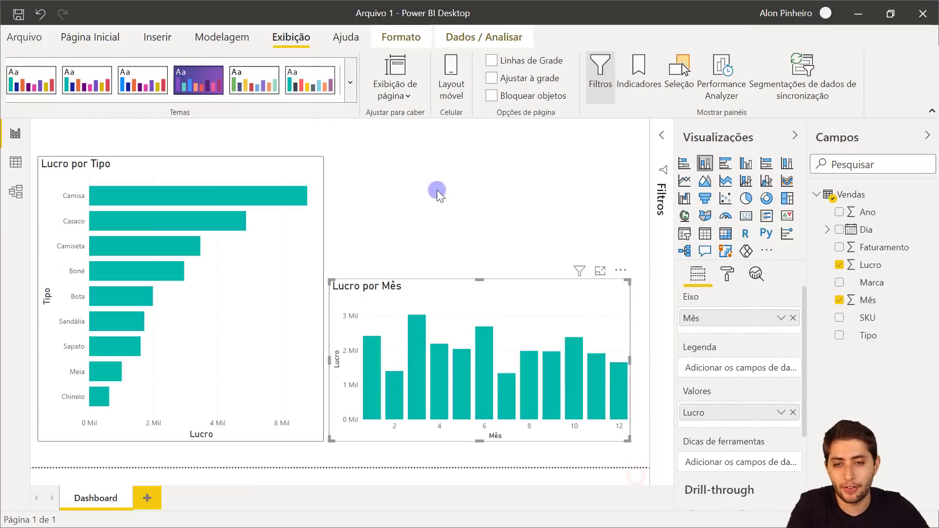
left_click(433, 183)
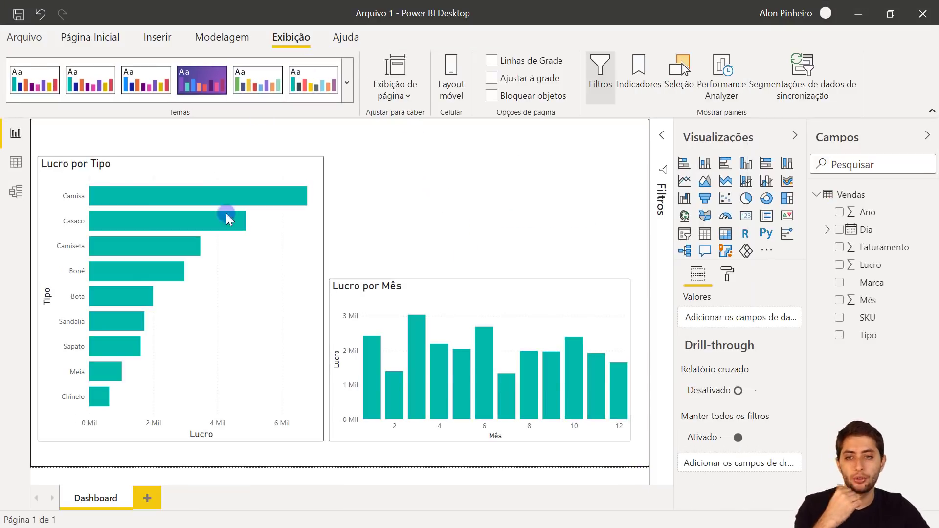
left_click(79, 201)
left_click(57, 164)
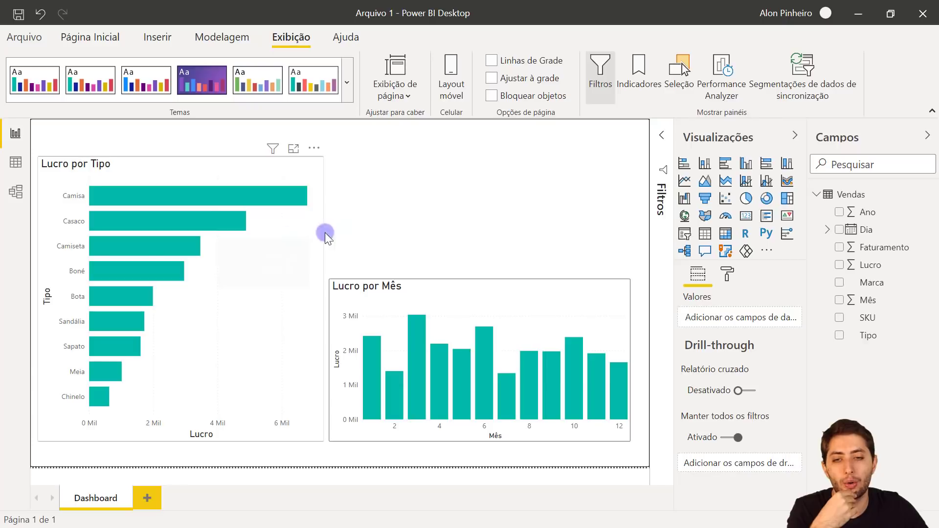
left_click(377, 227)
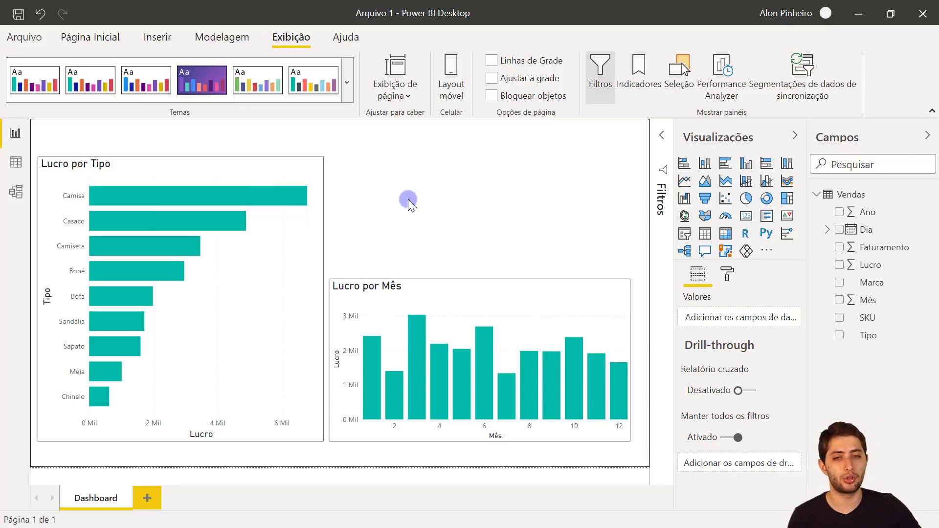
Set the Dashboard page background color to black from the theme colors, with 0% transparency.
left_click(382, 213)
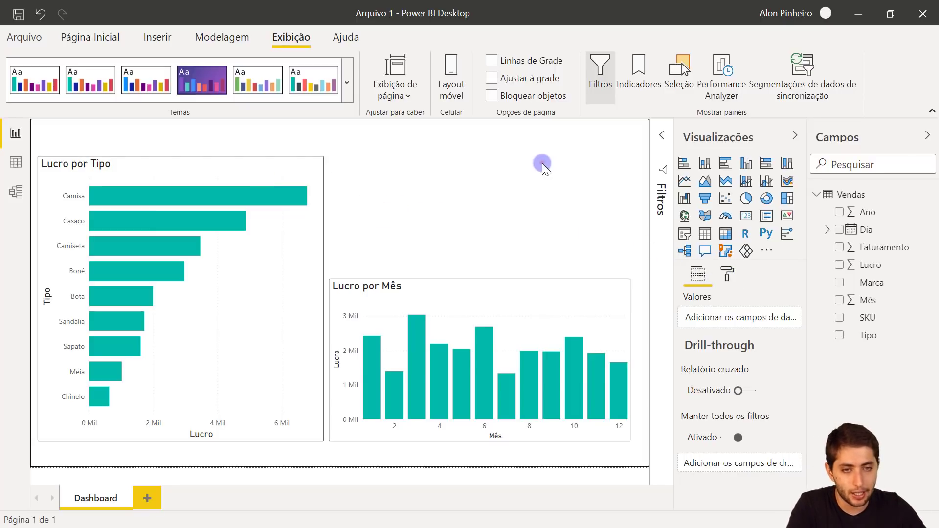
left_click_drag(542, 163, 582, 189)
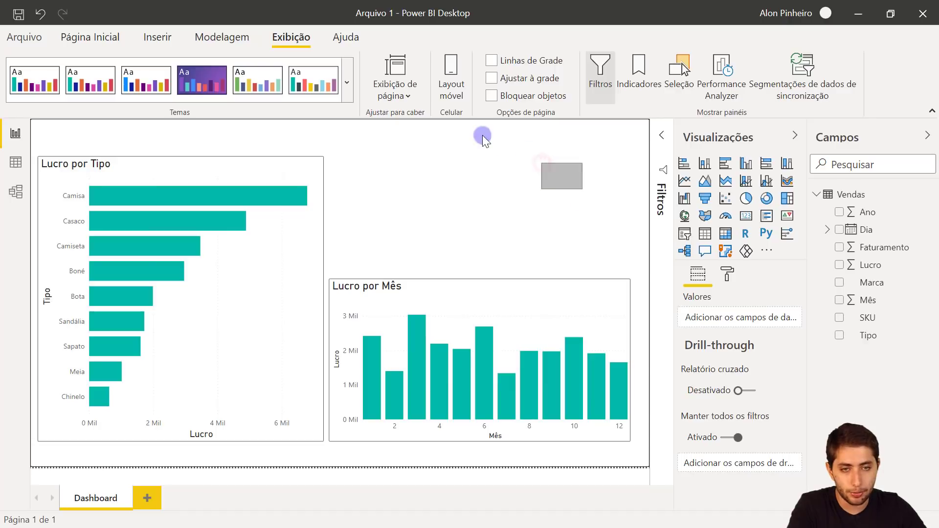
left_click(728, 275)
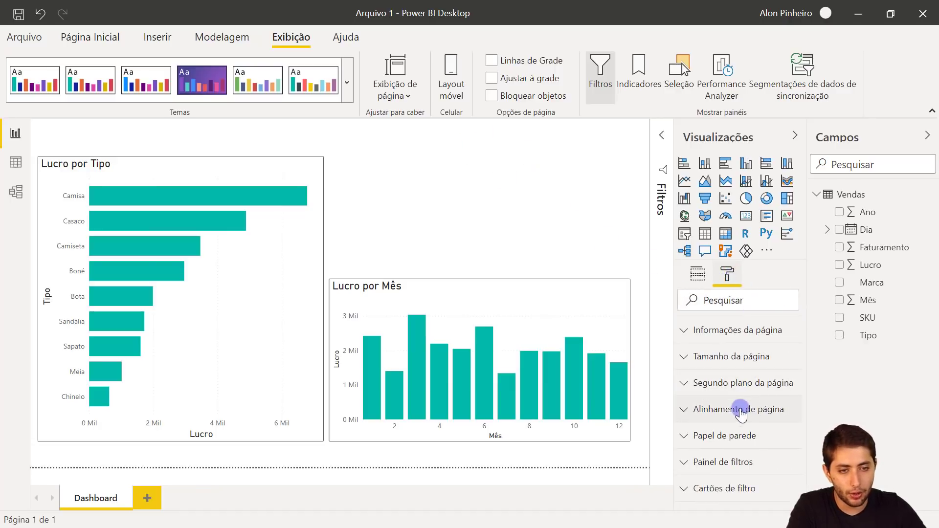
left_click(742, 383)
scroll(743, 388, "down", 2)
left_click(700, 356)
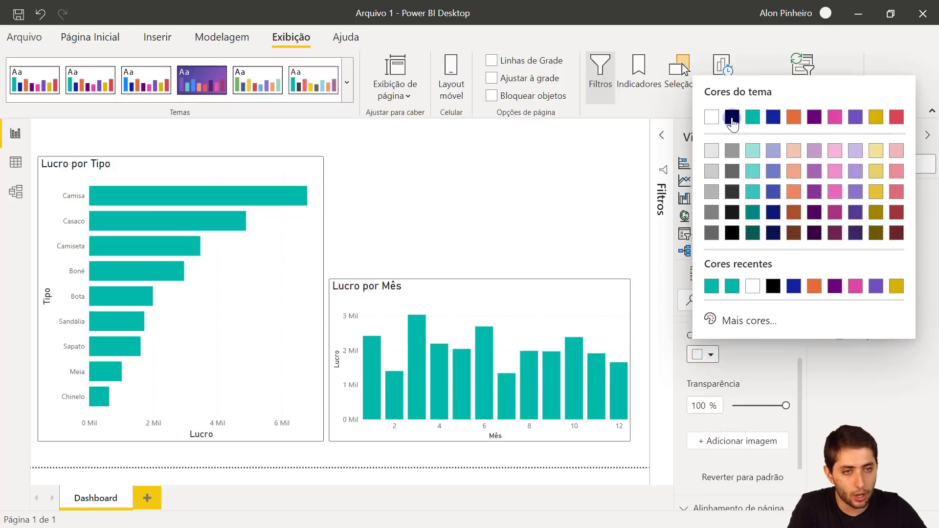
left_click(732, 117)
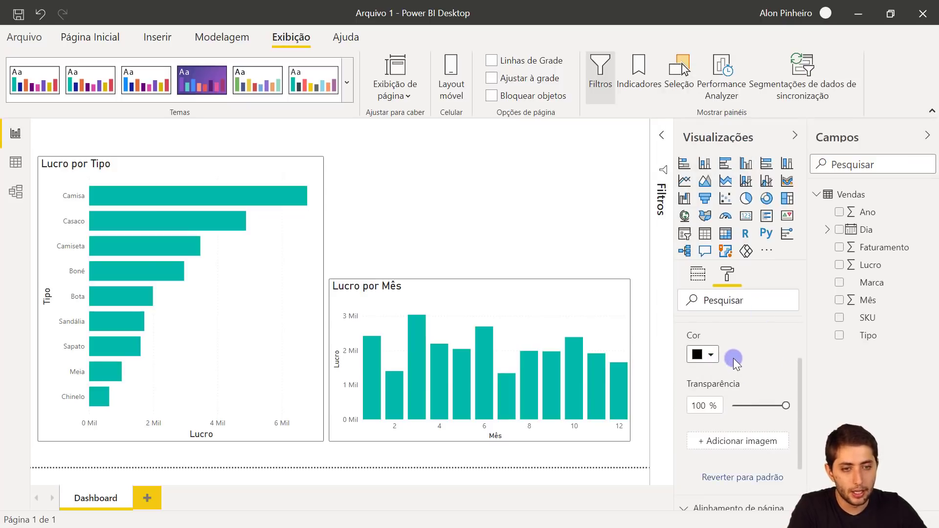
scroll(725, 411, "up", 2)
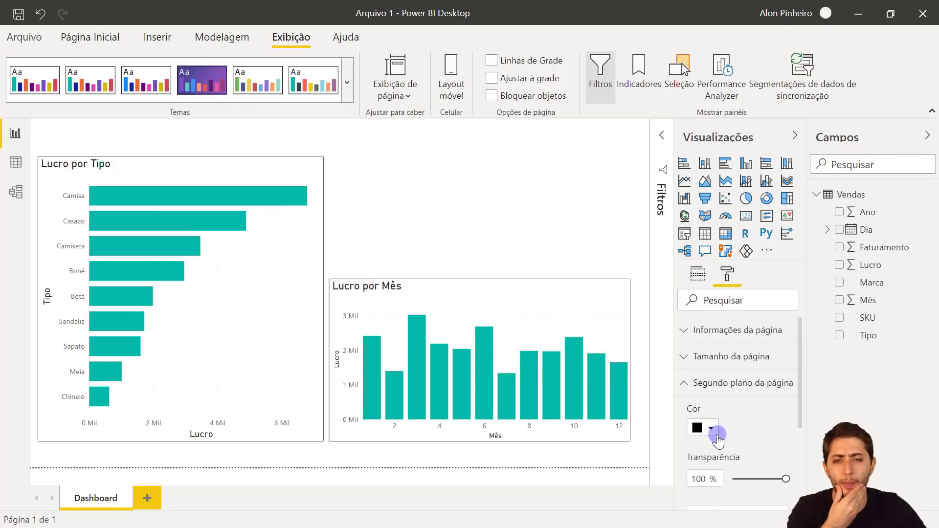
scroll(715, 445, "down", 2)
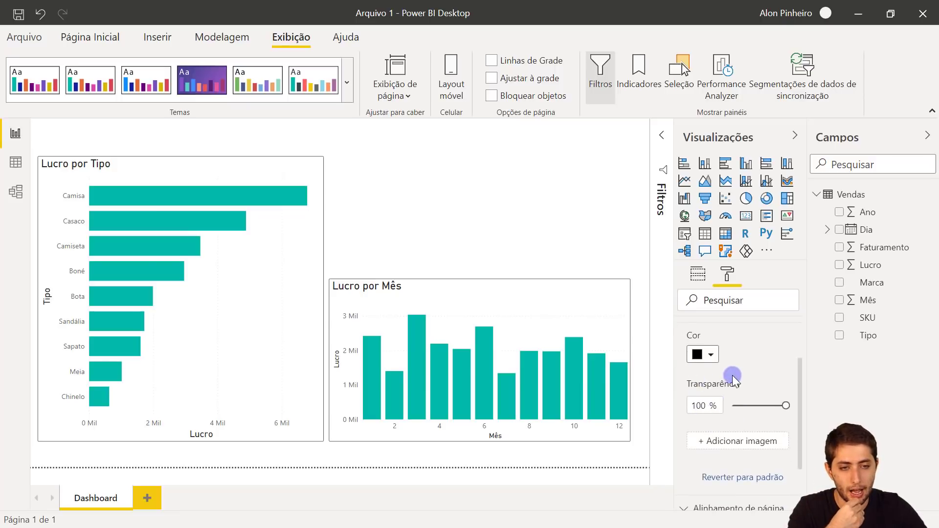
scroll(733, 381, "up", 2)
scroll(736, 387, "down", 2)
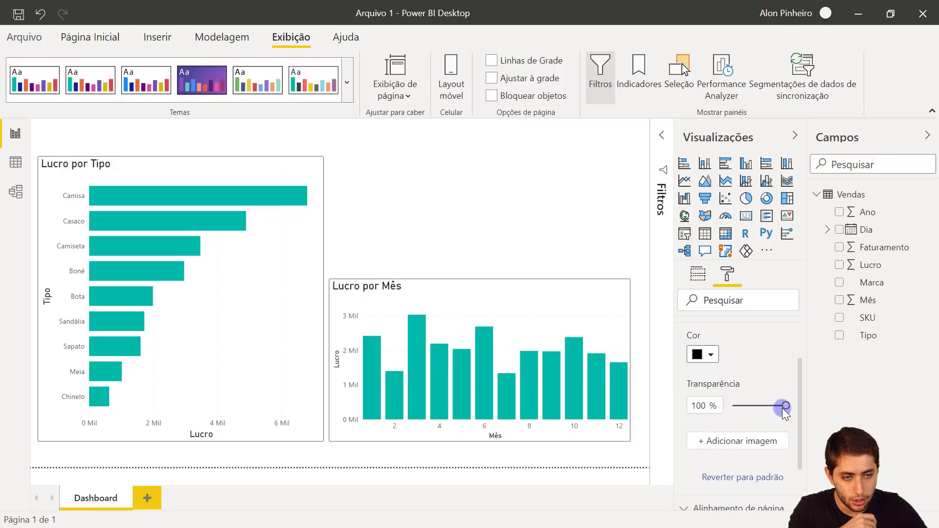
left_click_drag(784, 411, 716, 406)
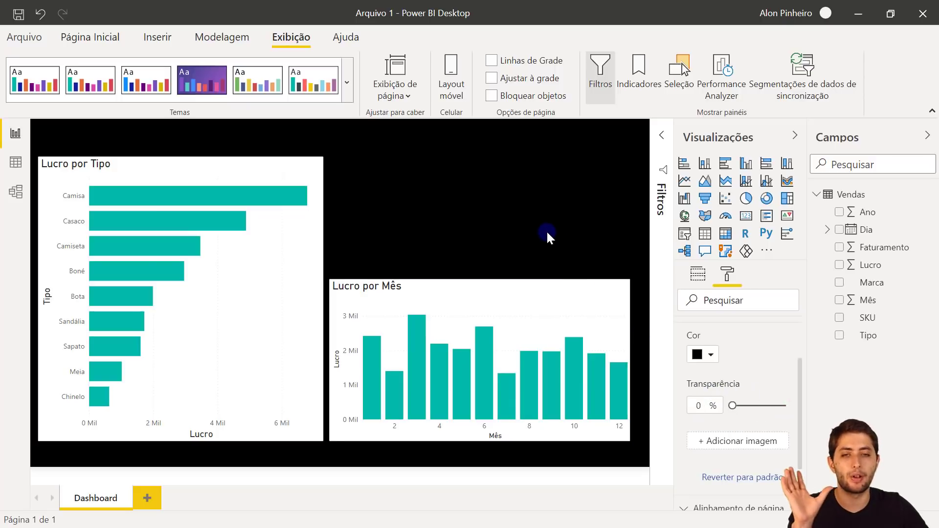
left_click(546, 230)
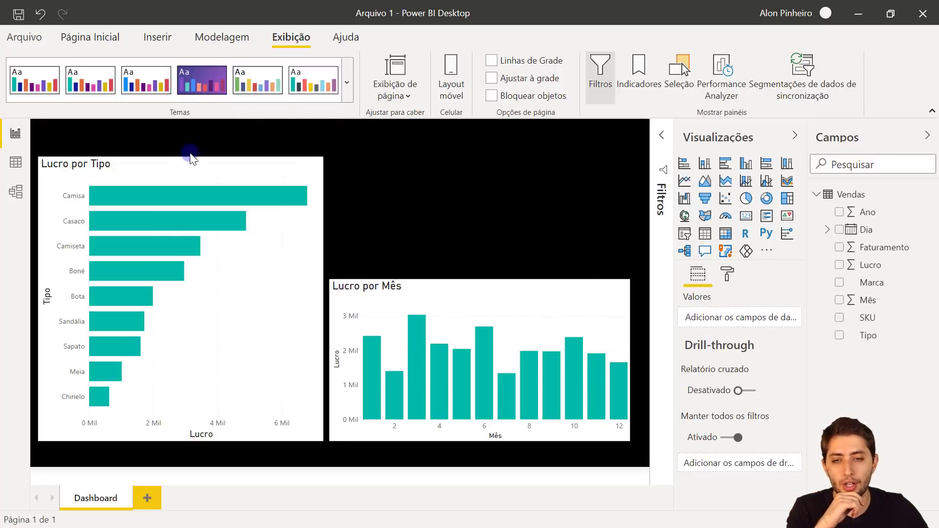
left_click(236, 323)
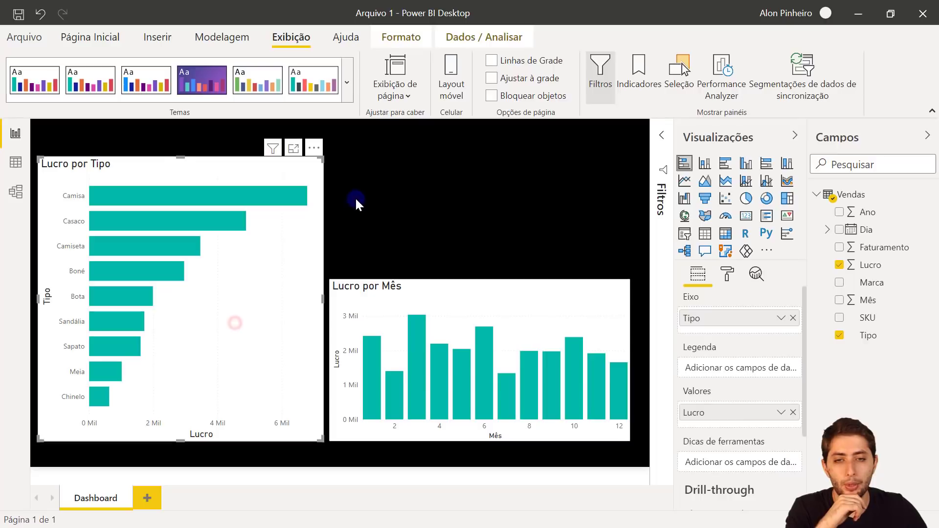
left_click(354, 197)
left_click(261, 276)
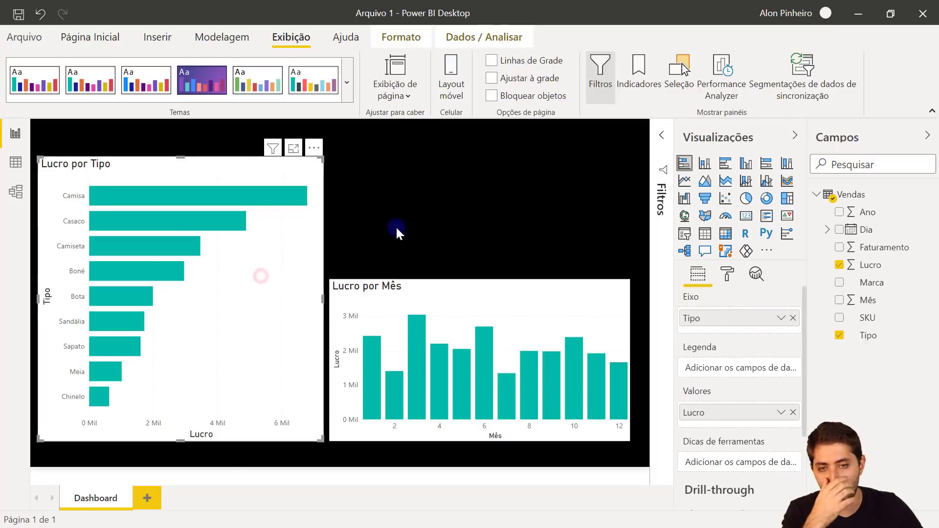
left_click(423, 205)
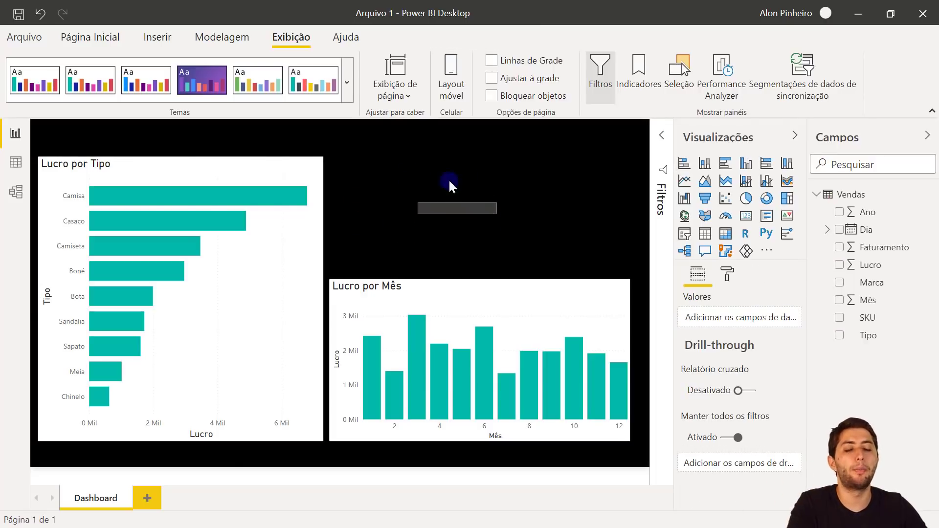
Set the page background color back to white and raise its transparency to the maximum.
left_click(727, 274)
left_click(748, 383)
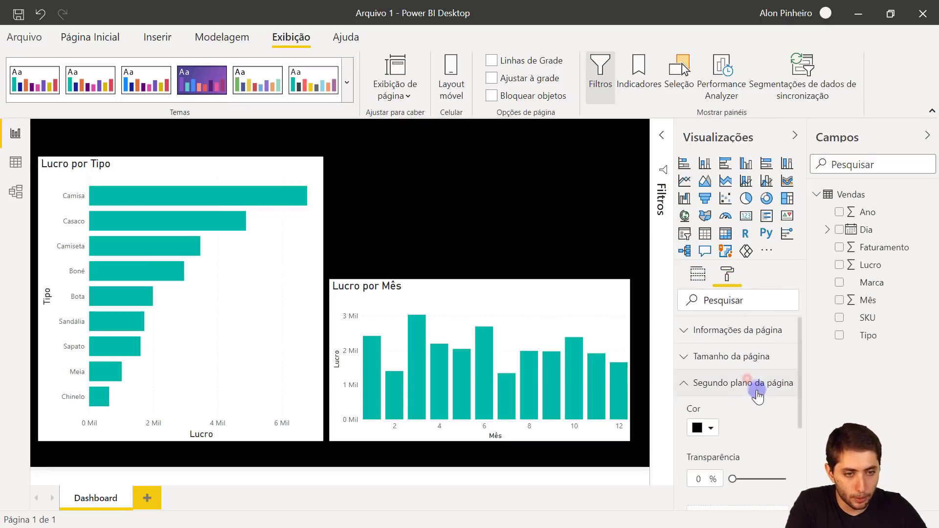
scroll(738, 394, "down", 2)
left_click(708, 365)
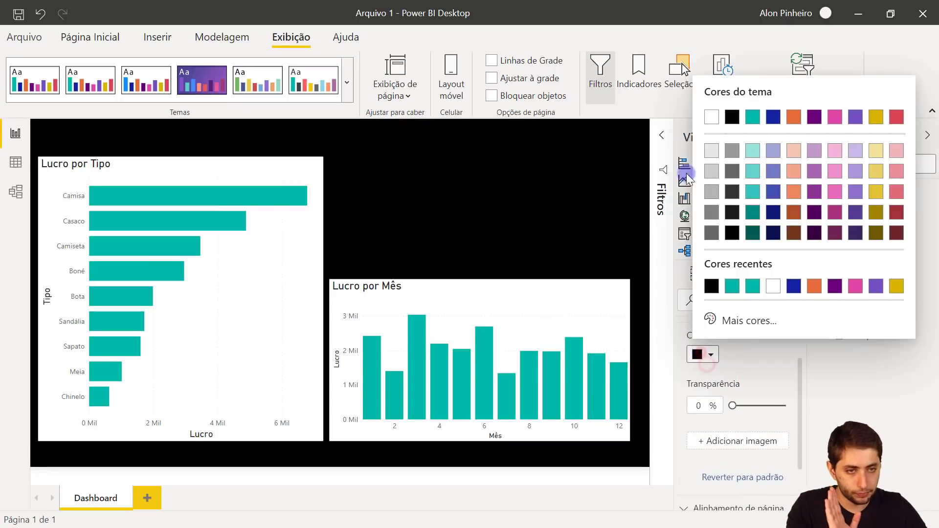
left_click(708, 118)
left_click_drag(732, 405, 802, 404)
left_click(397, 262)
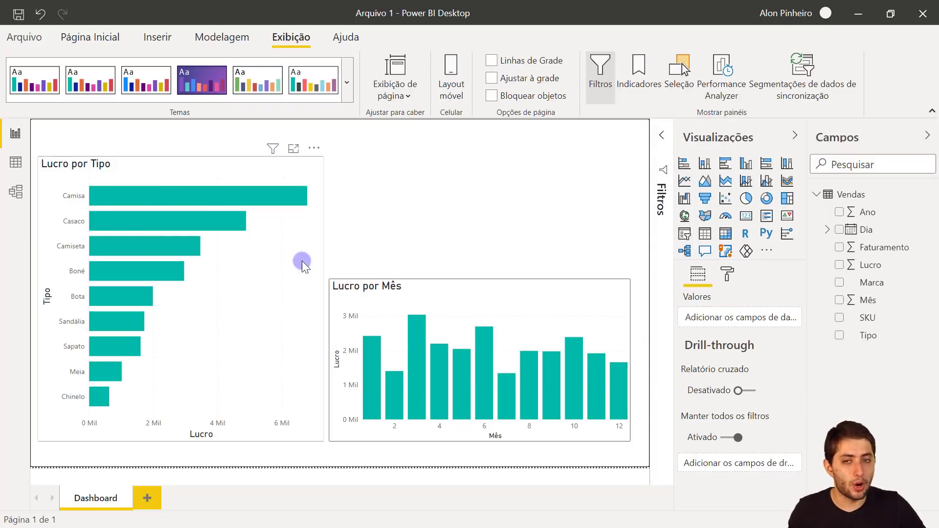
Customize the current theme so the visuals' background transparency is 96%, and apply the change.
left_click(270, 280)
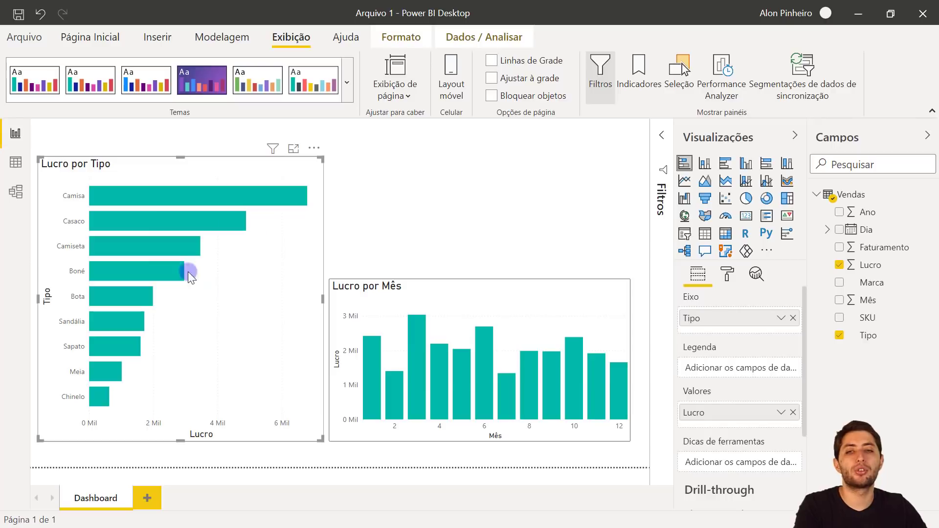
left_click(296, 124)
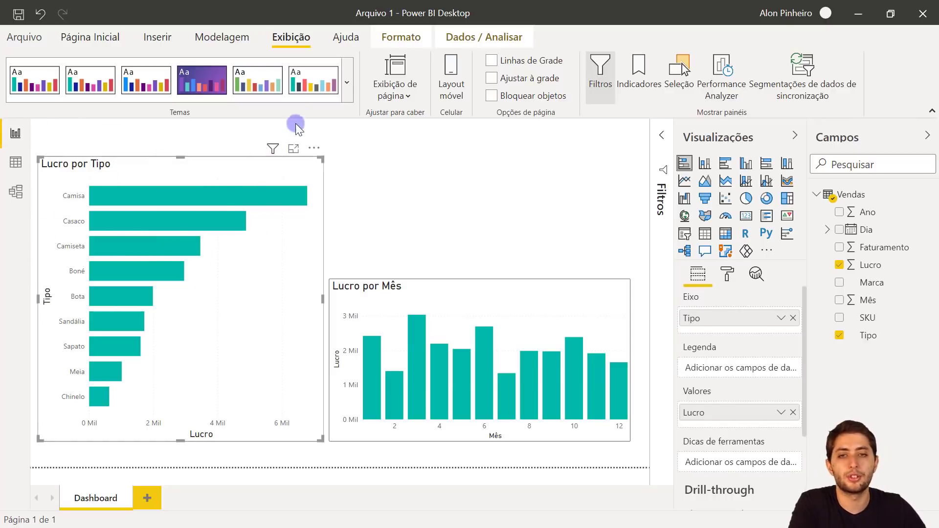
left_click(347, 79)
scroll(213, 219, "down", 3)
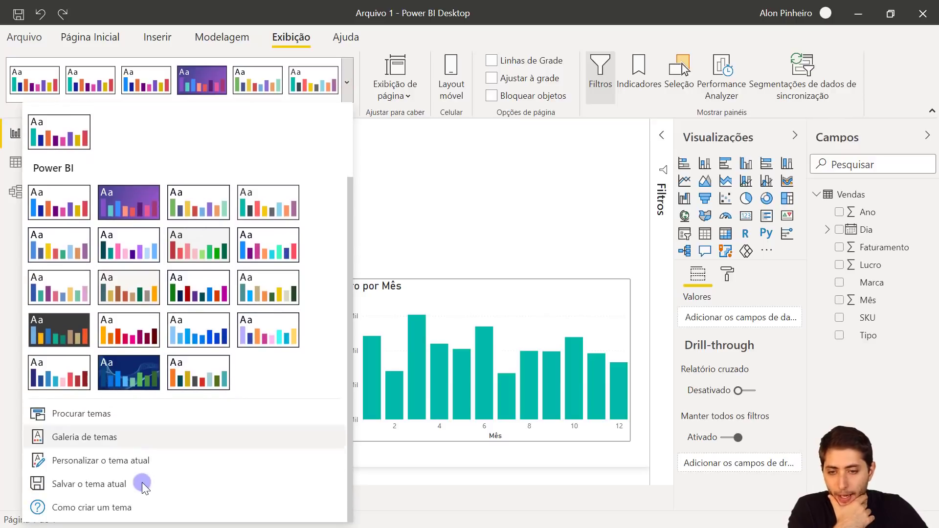
left_click(134, 462)
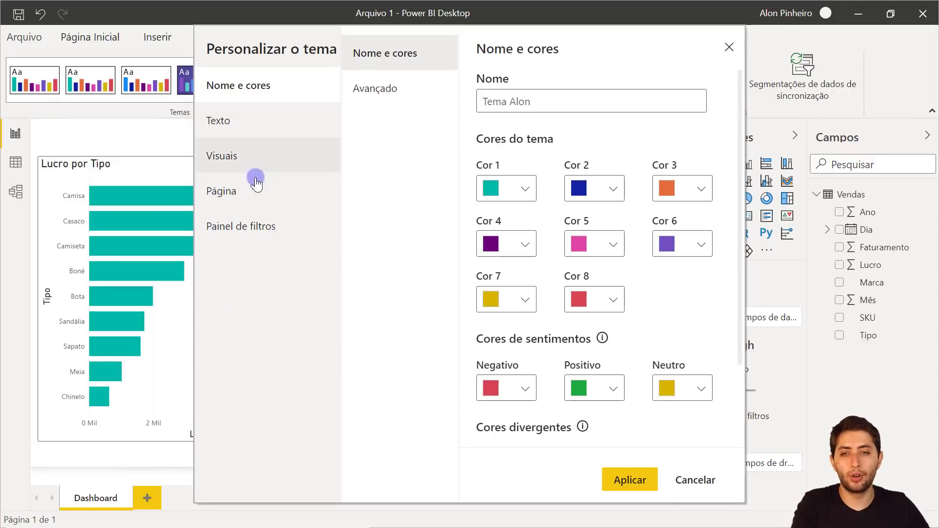
left_click(241, 157)
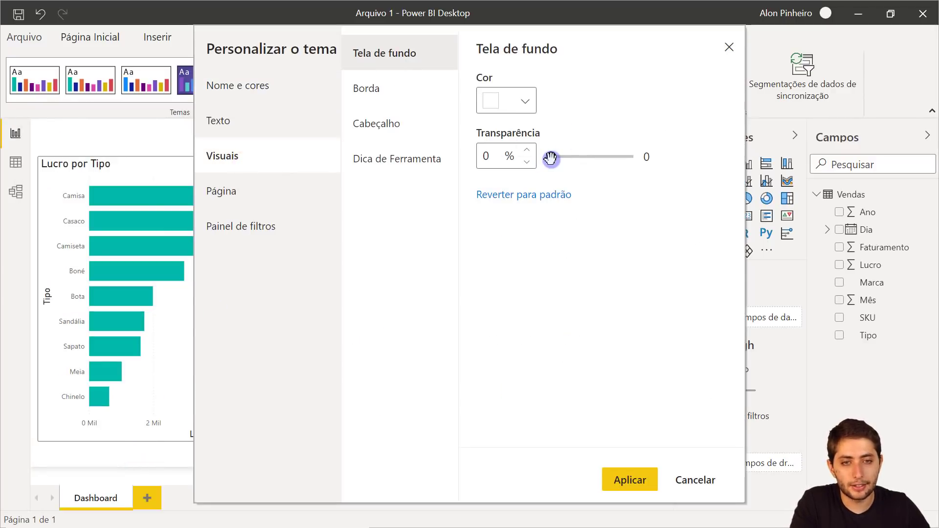
left_click_drag(551, 157, 635, 160)
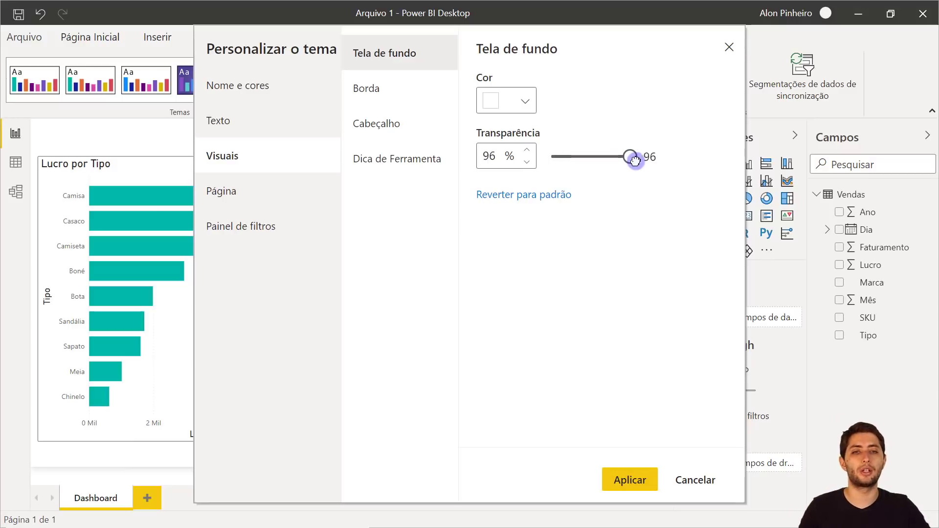
left_click(643, 482)
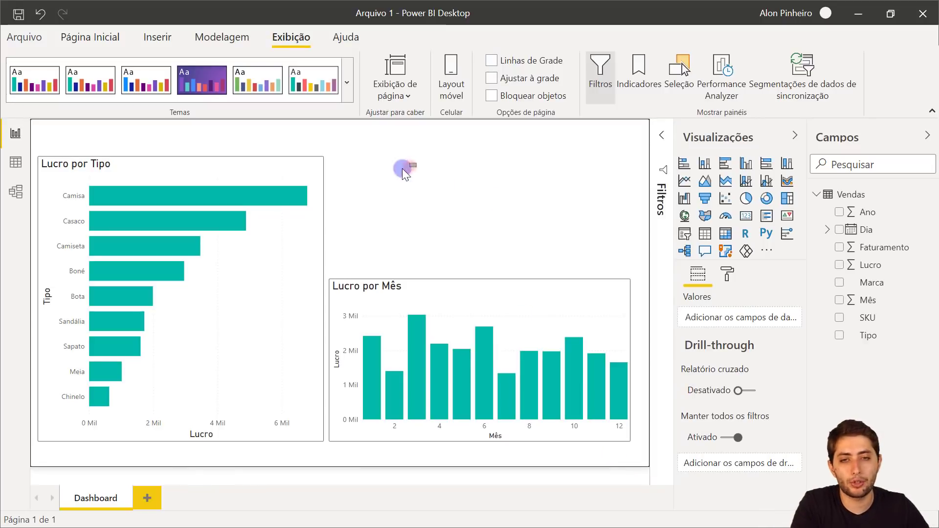
left_click(442, 301)
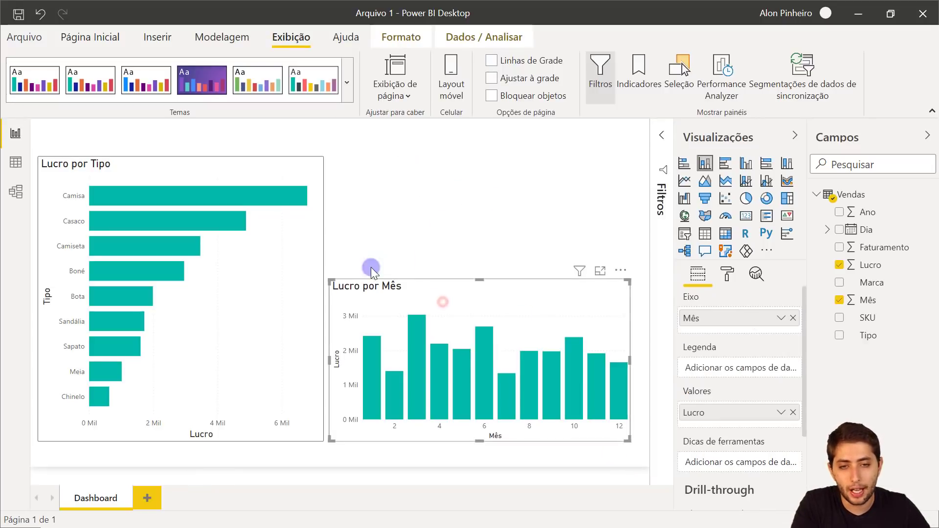
left_click(400, 253)
left_click(549, 187)
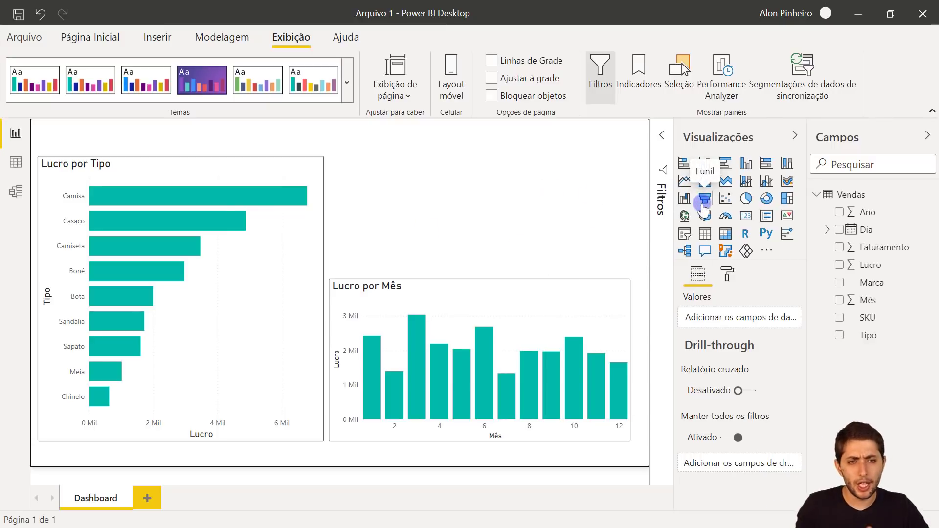
left_click(468, 217)
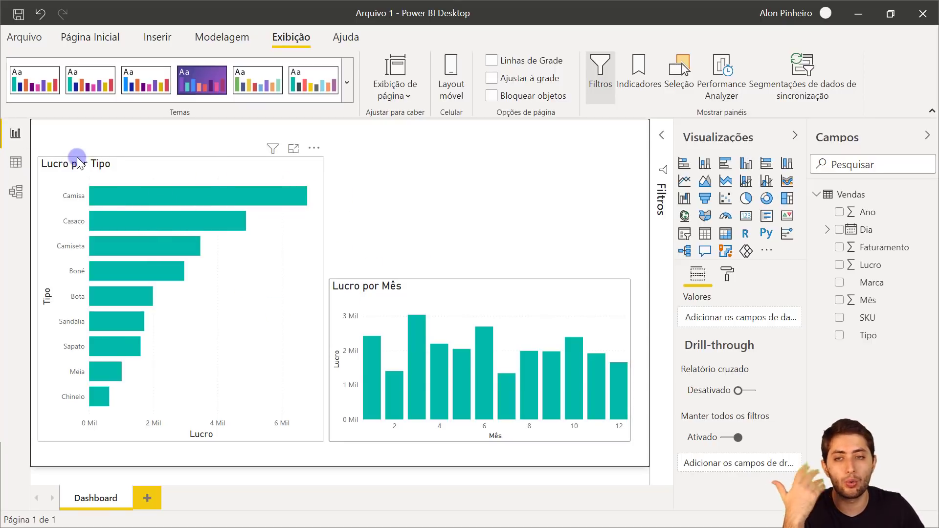
left_click(92, 141)
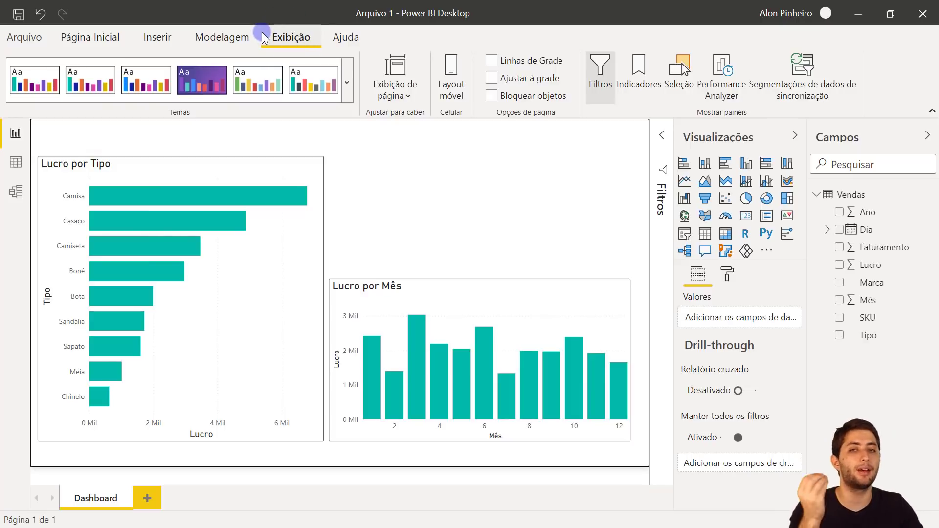
Save the current theme as a JSON file in the 05-23 folder, naming it "Tema" plus the author's first name.
left_click(347, 77)
scroll(259, 255, "down", 2)
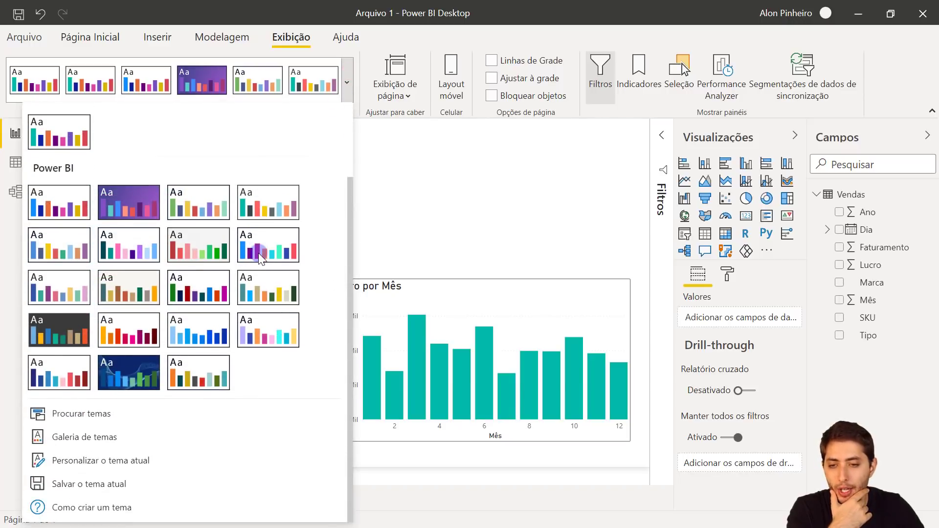
left_click(74, 490)
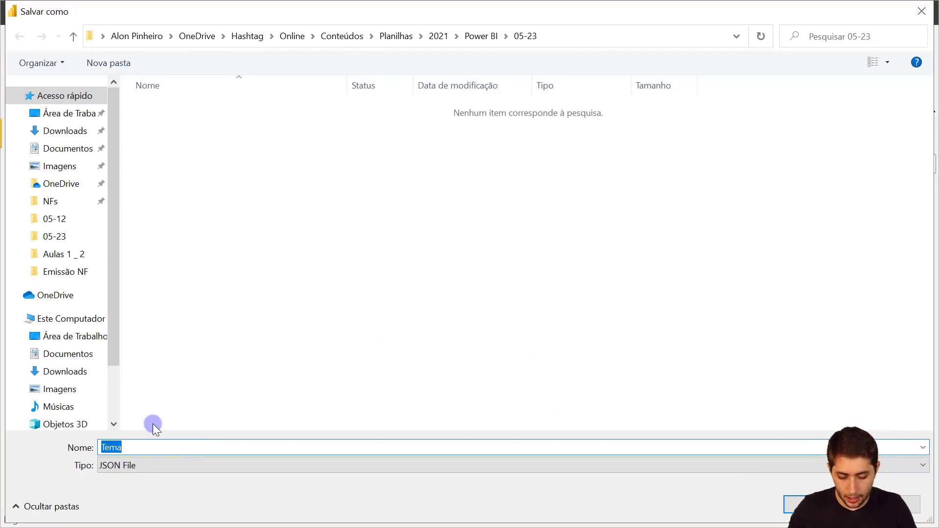
type("Tema Alo")
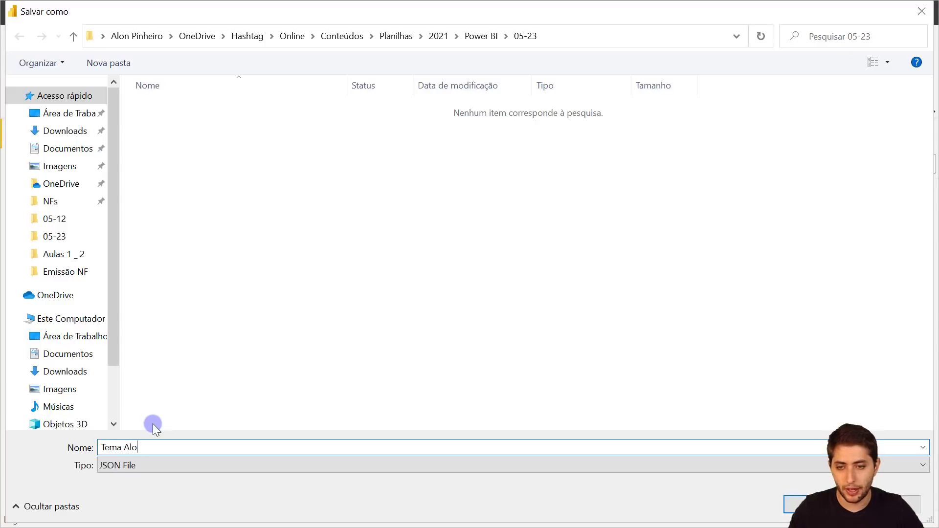
type("n")
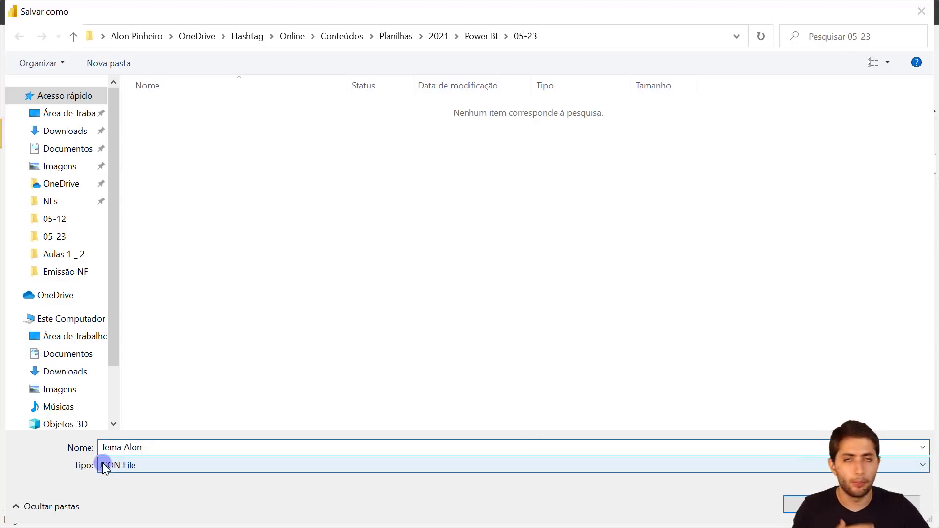
left_click_drag(152, 447, 99, 447)
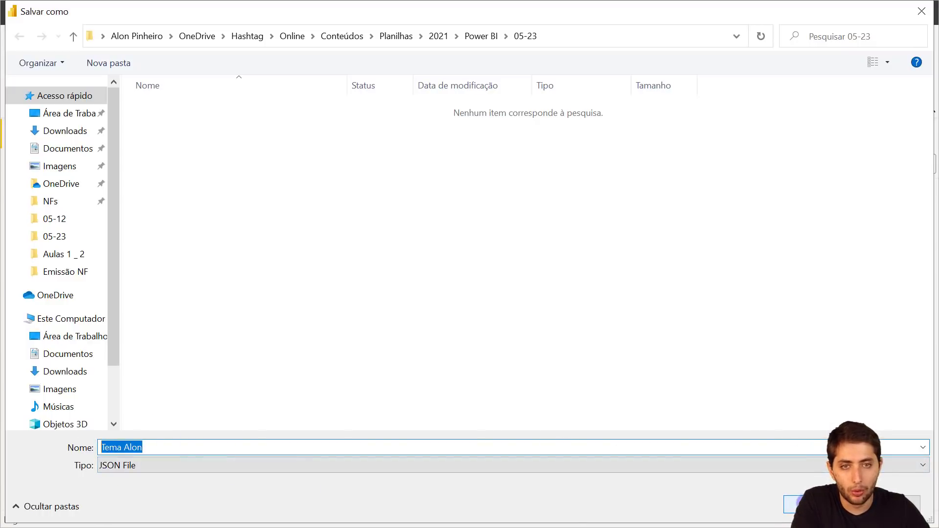
left_click(804, 504)
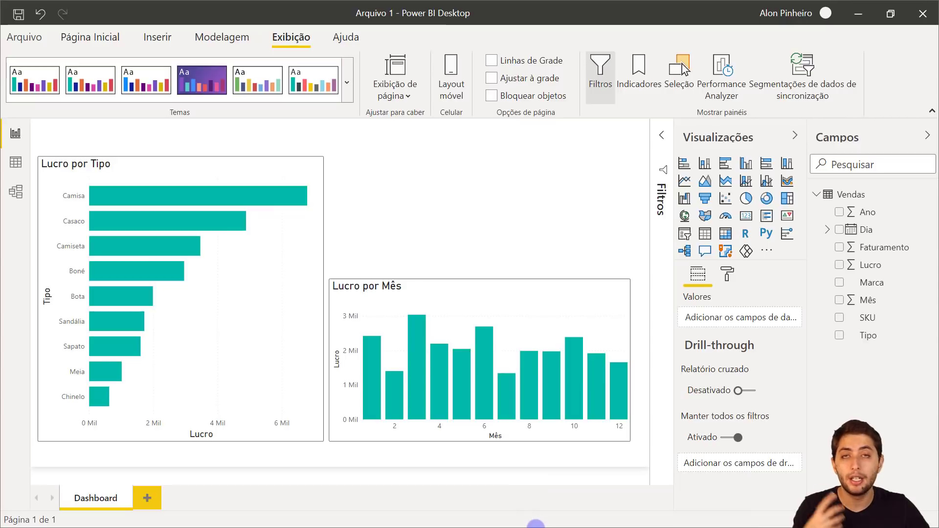
Minimize the Arquivo 1 report and the browser, and open the Arquivo 2 report in Power BI Desktop.
left_click(859, 13)
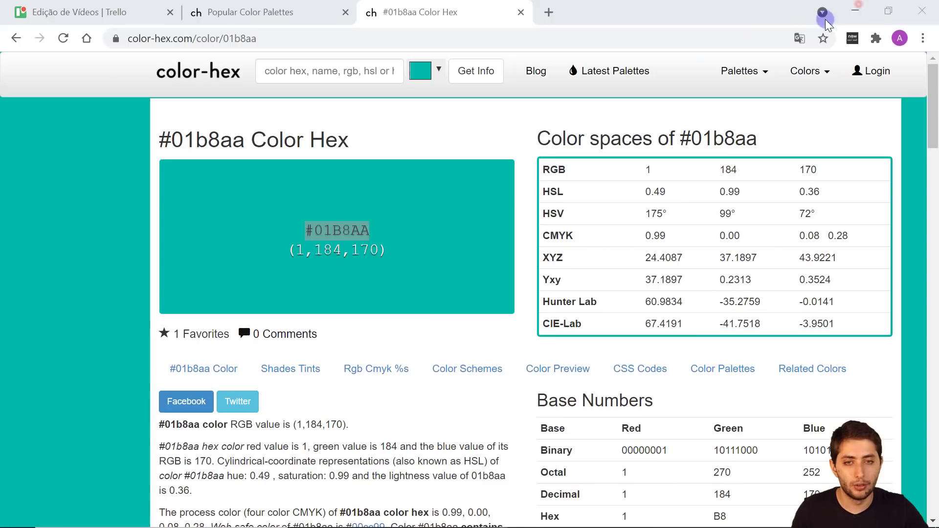
left_click(826, 21)
mouse_move(531, 521)
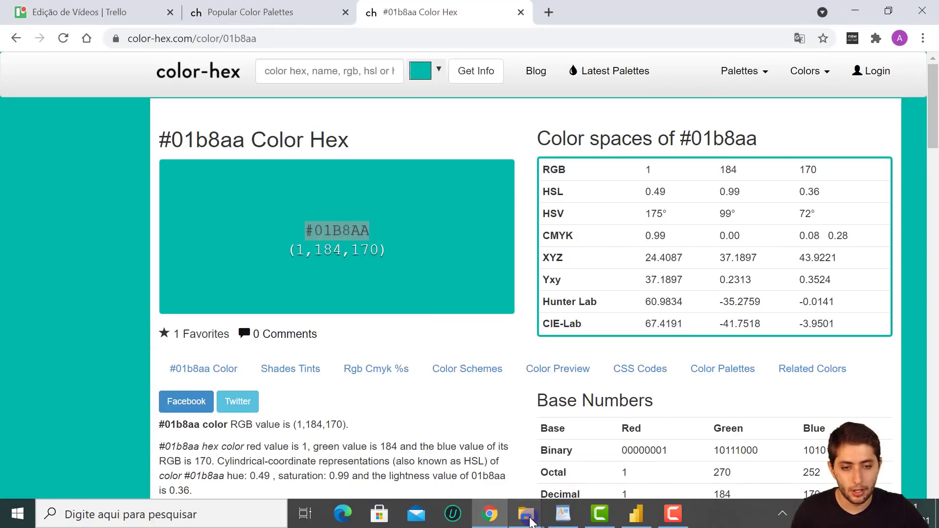
left_click(497, 477)
left_click(242, 198)
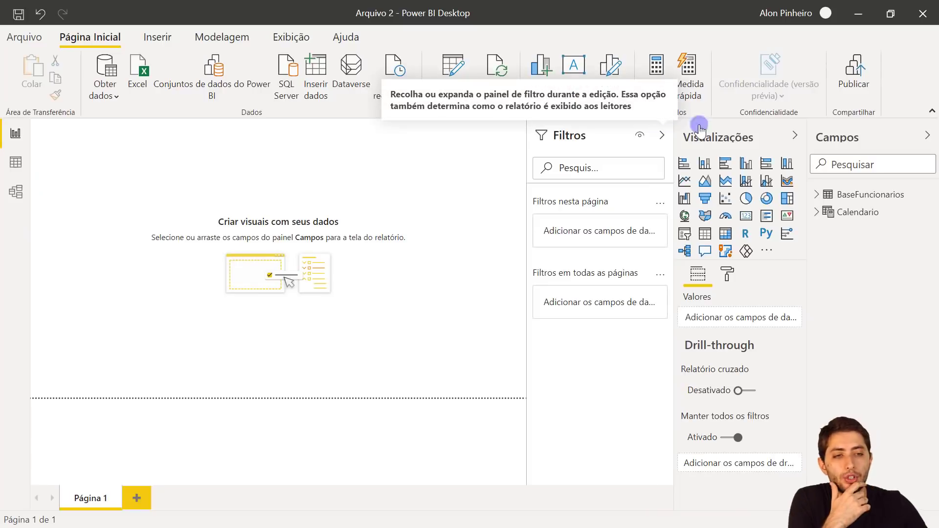
Collapse the Filtros pane, add an empty funnel chart to Página 1 and enlarge it to most of the page height.
mouse_move(826, 196)
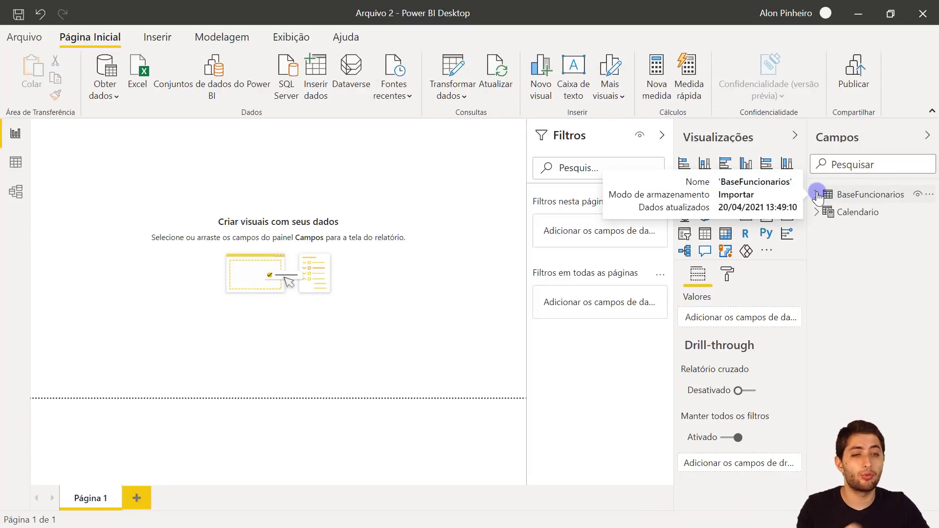
left_click(660, 135)
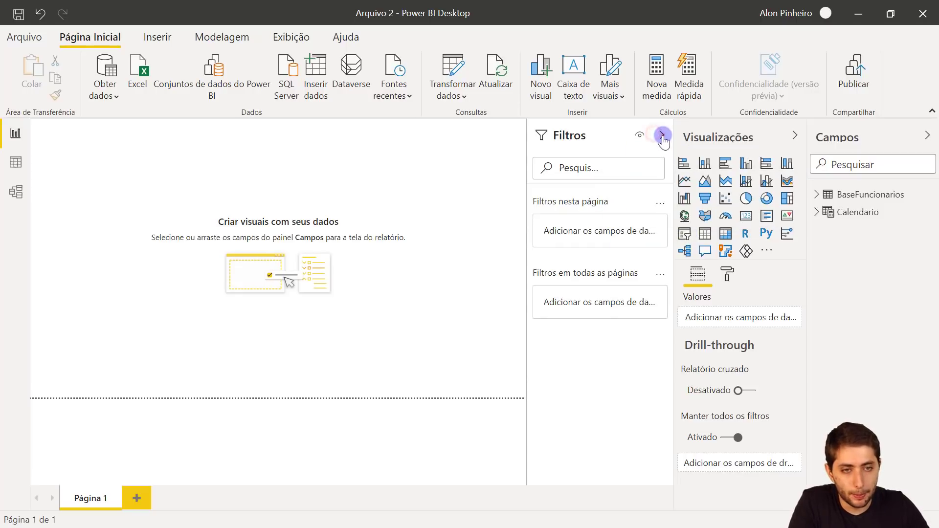
left_click(705, 198)
left_click_drag(126, 215, 223, 271)
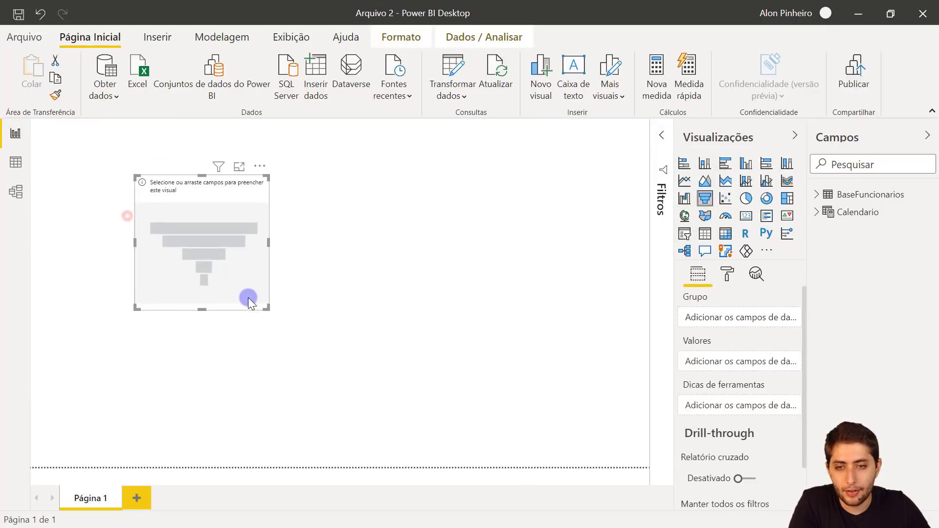
left_click(311, 349)
left_click(252, 297)
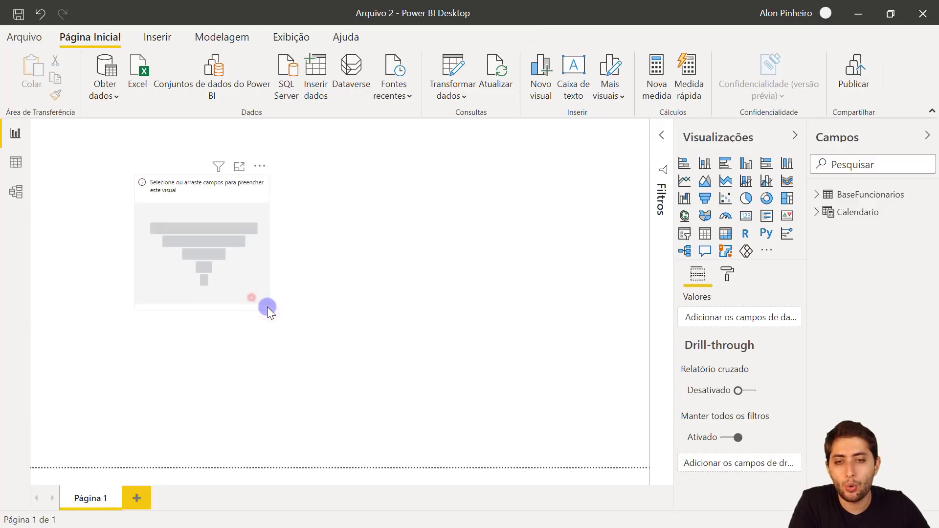
left_click_drag(268, 310, 421, 449)
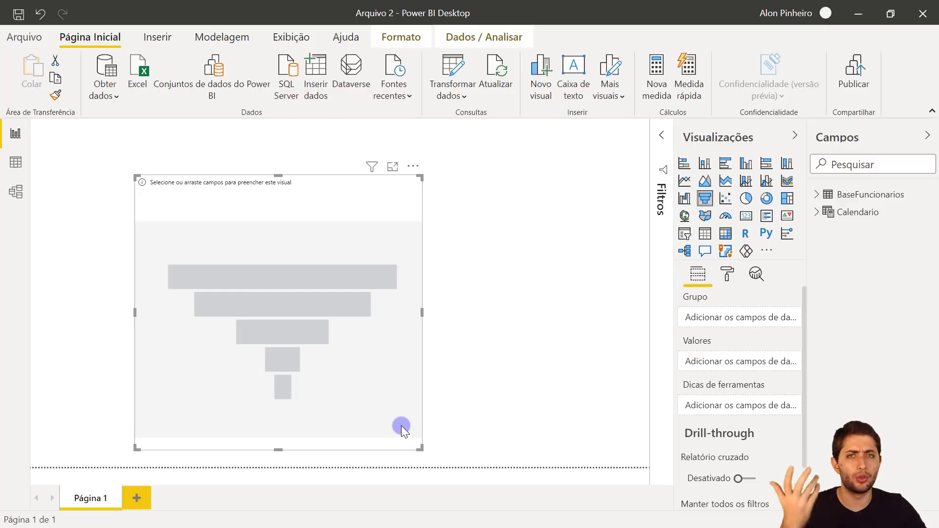
Fill the funnel chart from the BaseFuncionarios table with Área as the group and the count of Nome Completo as the values.
left_click(816, 194)
left_click(816, 194)
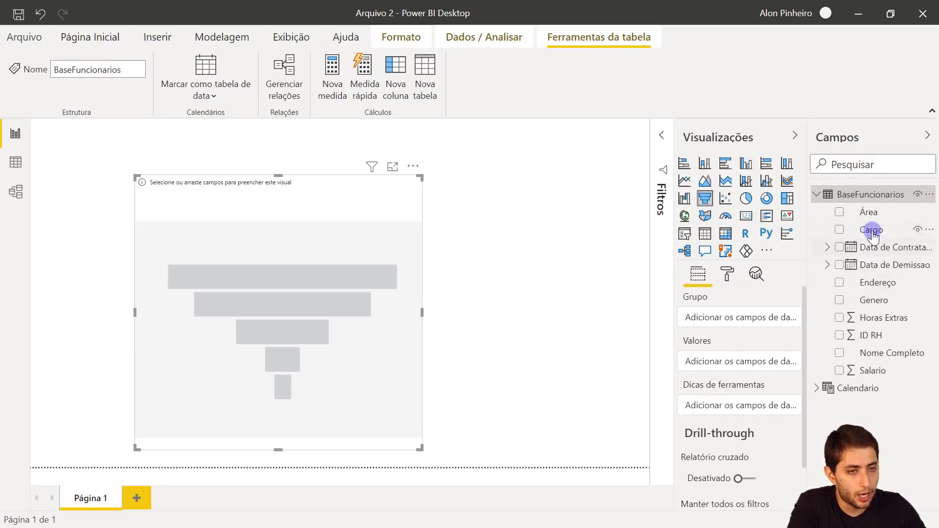
left_click_drag(888, 211, 726, 313)
left_click(874, 335)
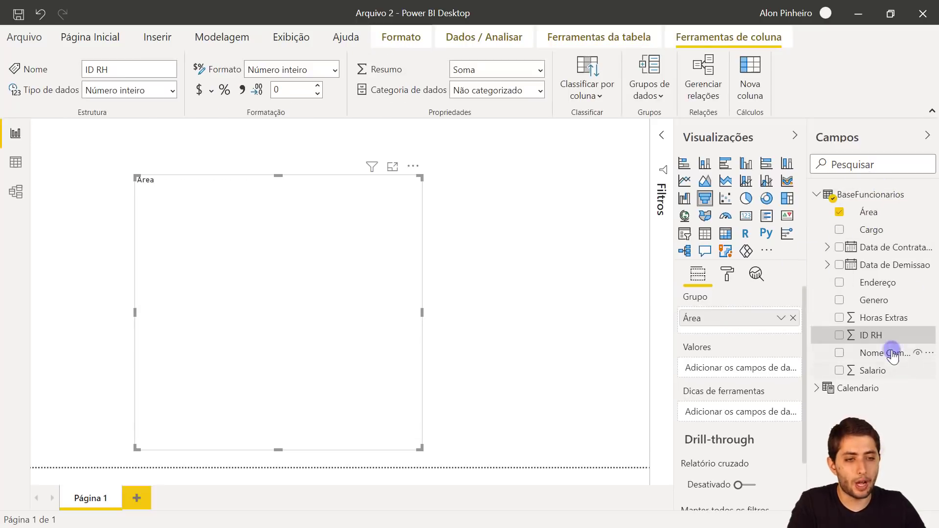
left_click_drag(874, 351, 721, 364)
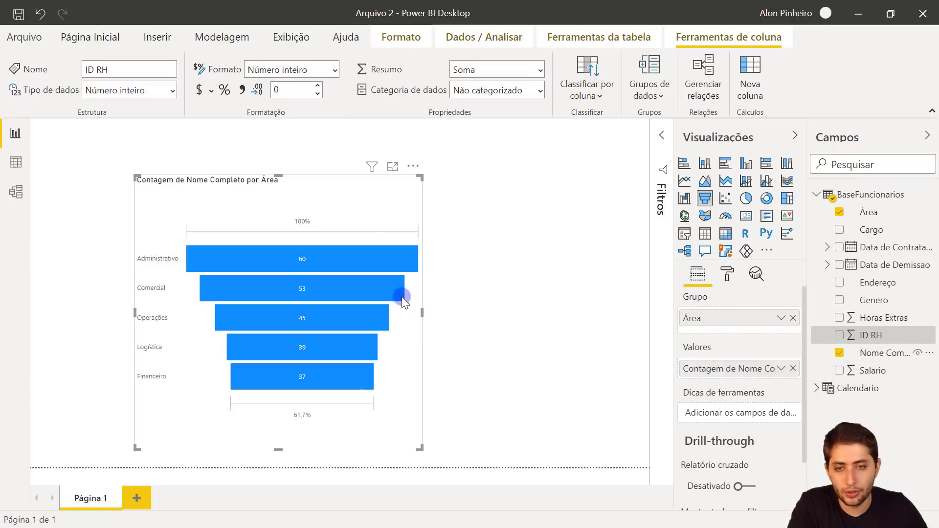
Enlarge the funnel chart further toward the upper right and replace Área with Cargo as its group.
left_click(393, 168)
left_click_drag(422, 177, 474, 148)
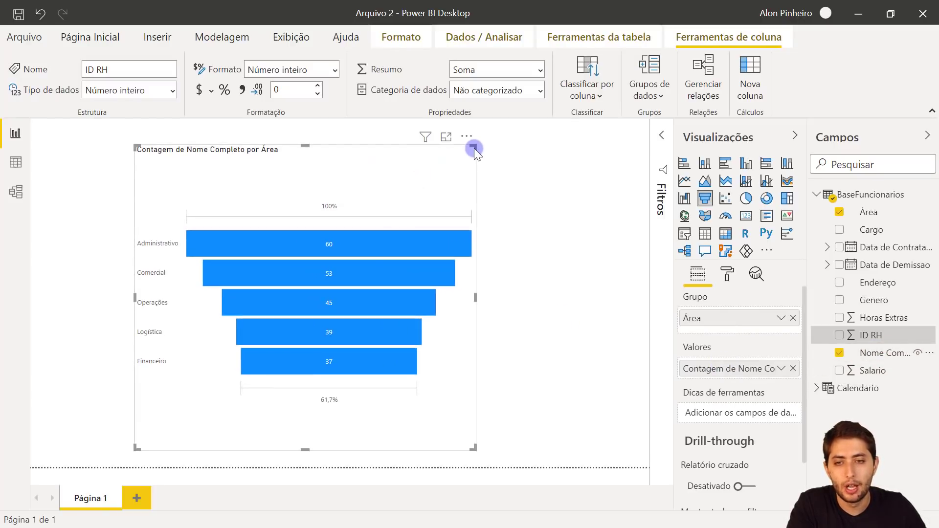
left_click(793, 319)
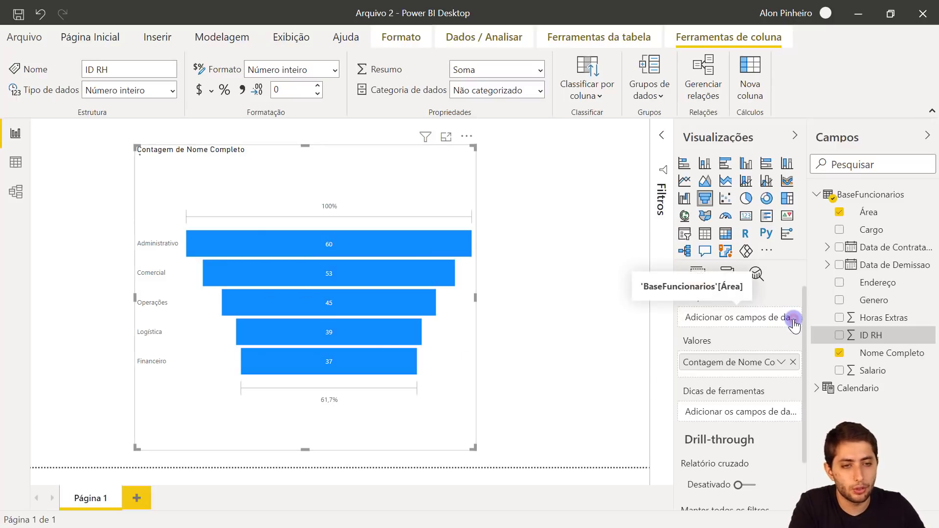
left_click_drag(890, 223, 734, 315)
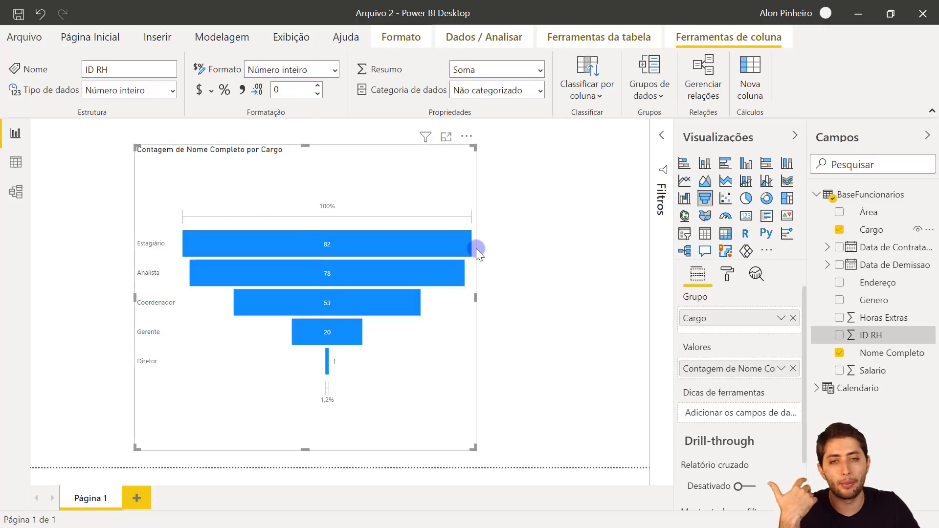
Import the previously saved JSON theme file from the 05-23 folder into this report and deselect the funnel chart.
left_click(298, 42)
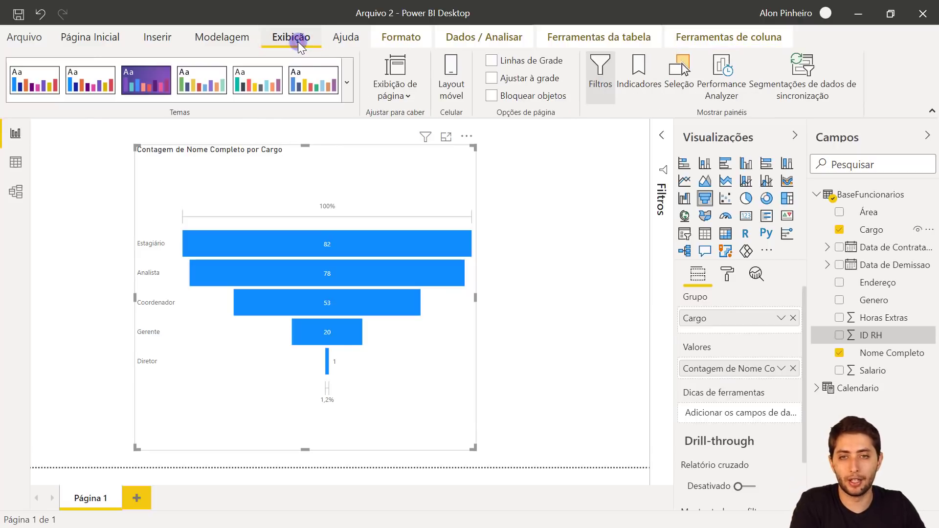
left_click(349, 66)
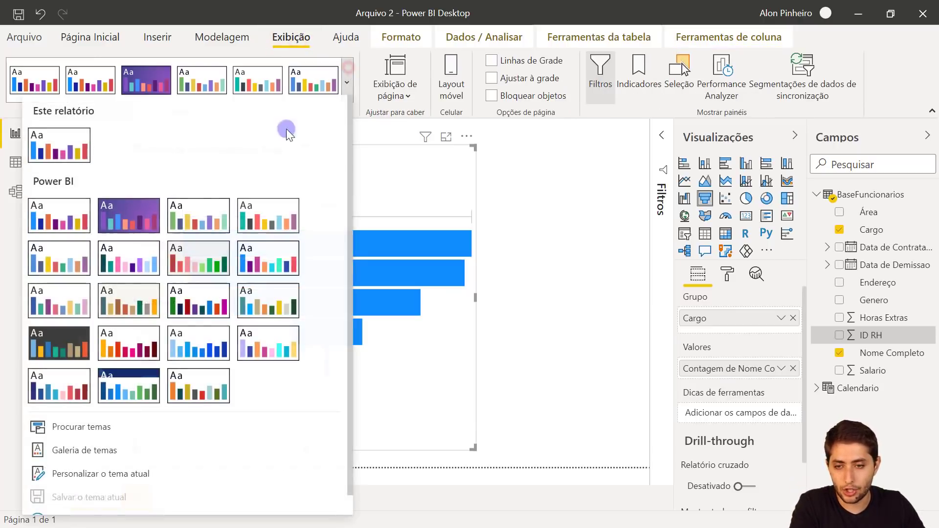
scroll(75, 338, "down", 1)
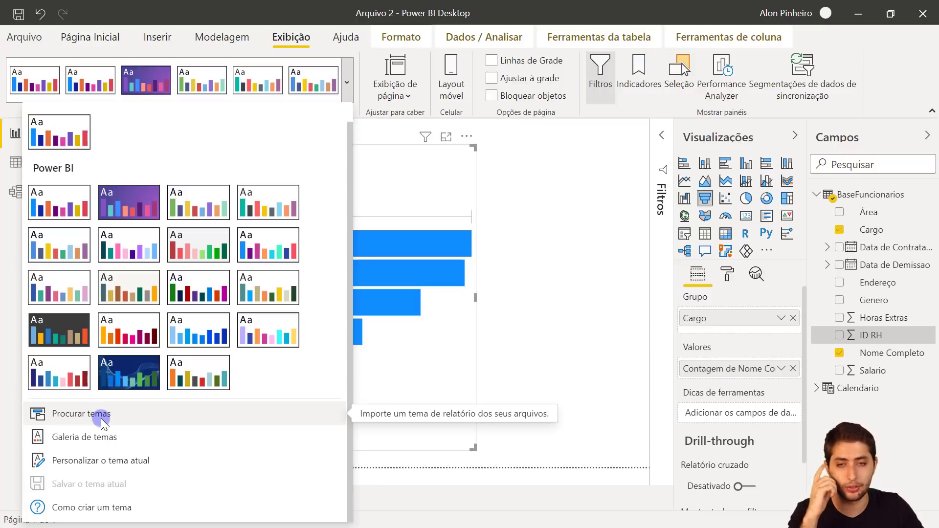
left_click(101, 418)
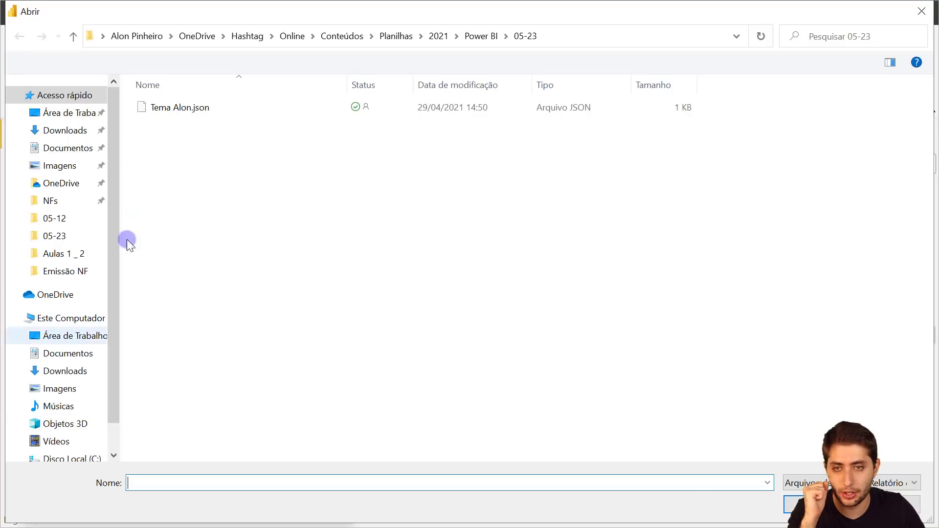
left_click(172, 112)
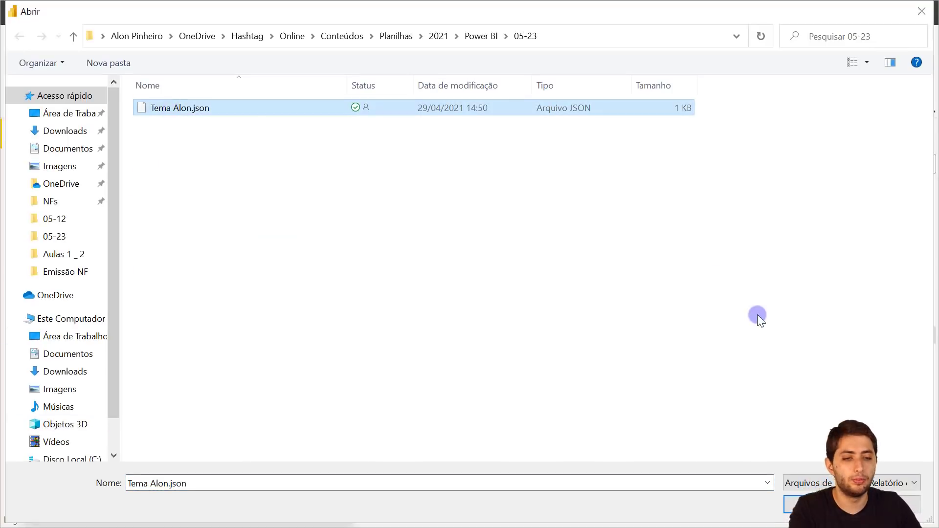
left_click(817, 505)
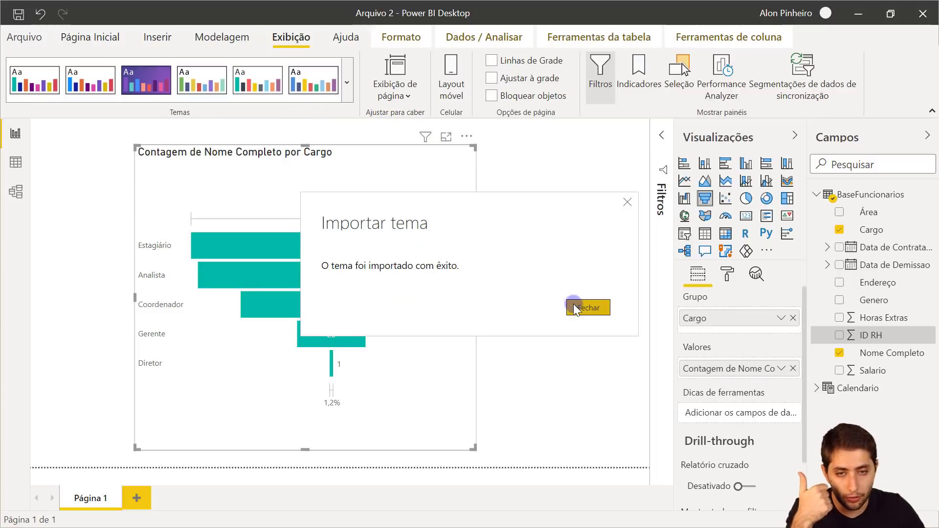
left_click(600, 309)
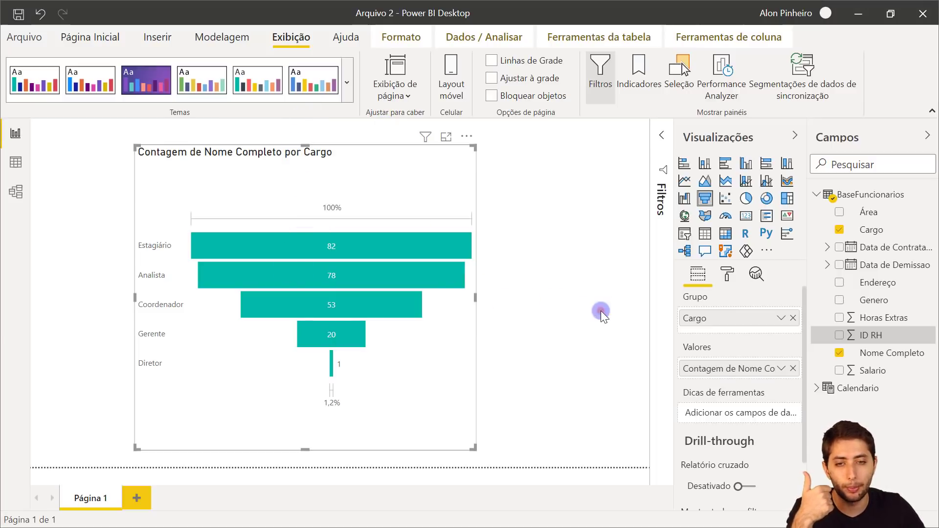
left_click(494, 330)
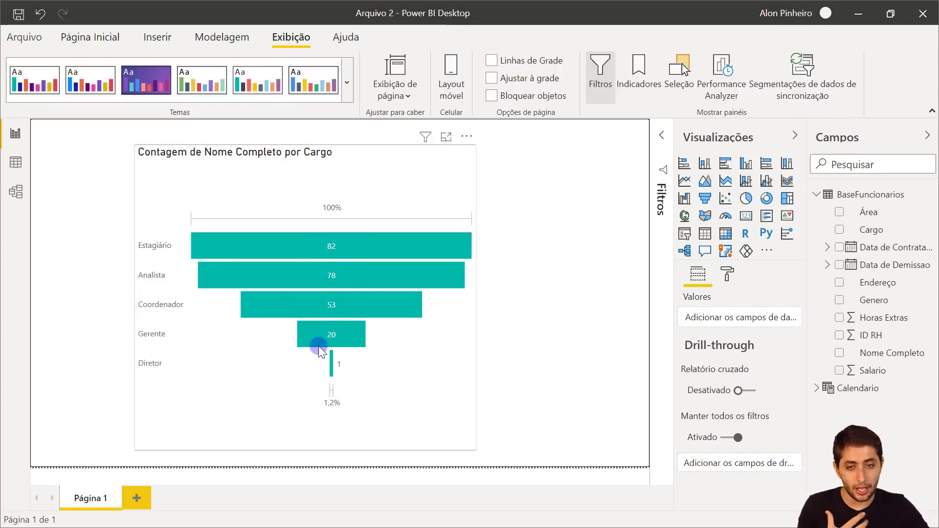
mouse_move(360, 315)
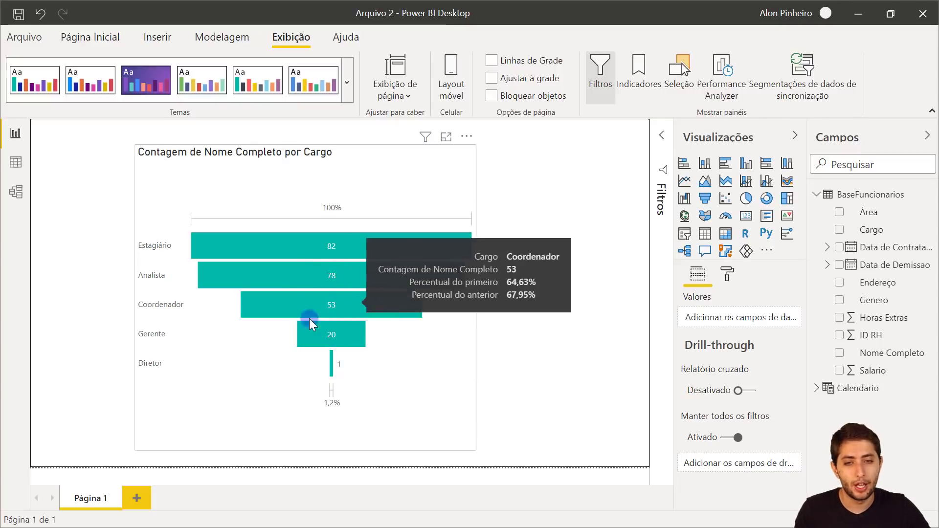